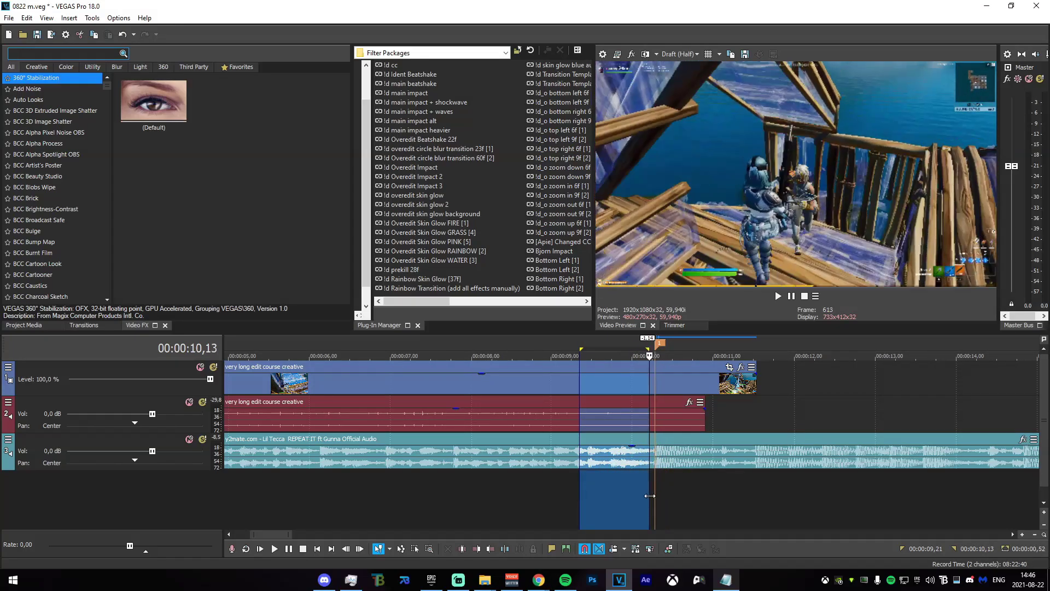
Step: Find the TwixtorPRO effect and apply its 100 preset to the gameplay clip
click(650, 493)
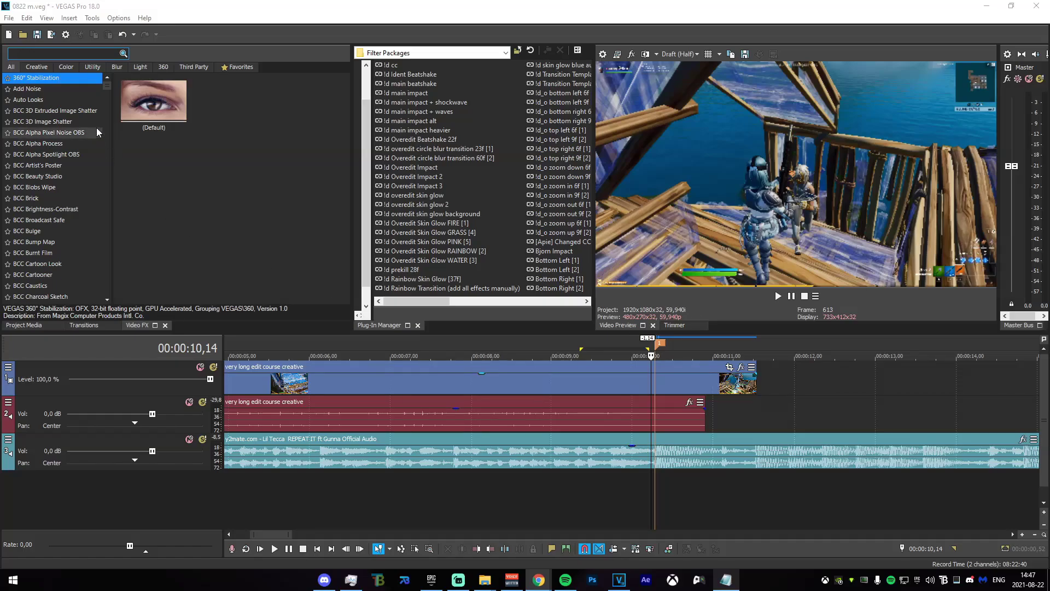
text(twixtor)
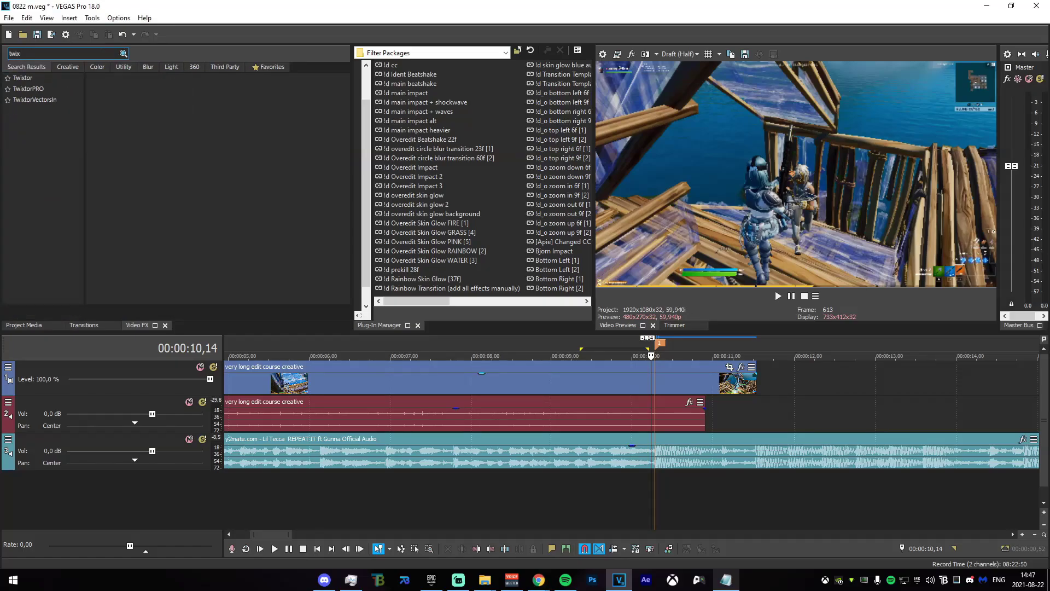
click(45, 77)
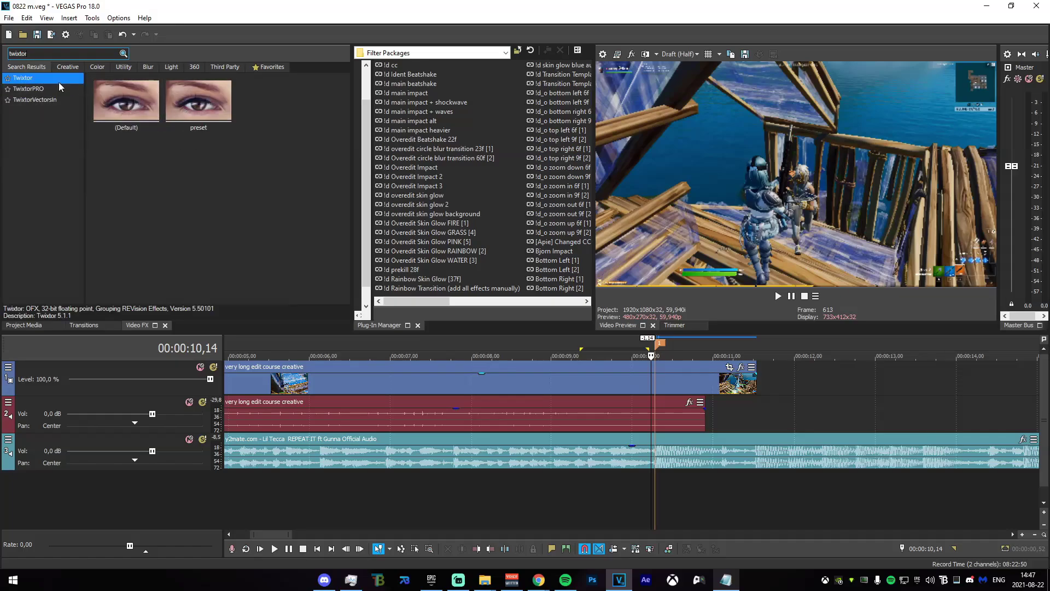
click(75, 99)
click(68, 89)
drag(198, 100, 595, 393)
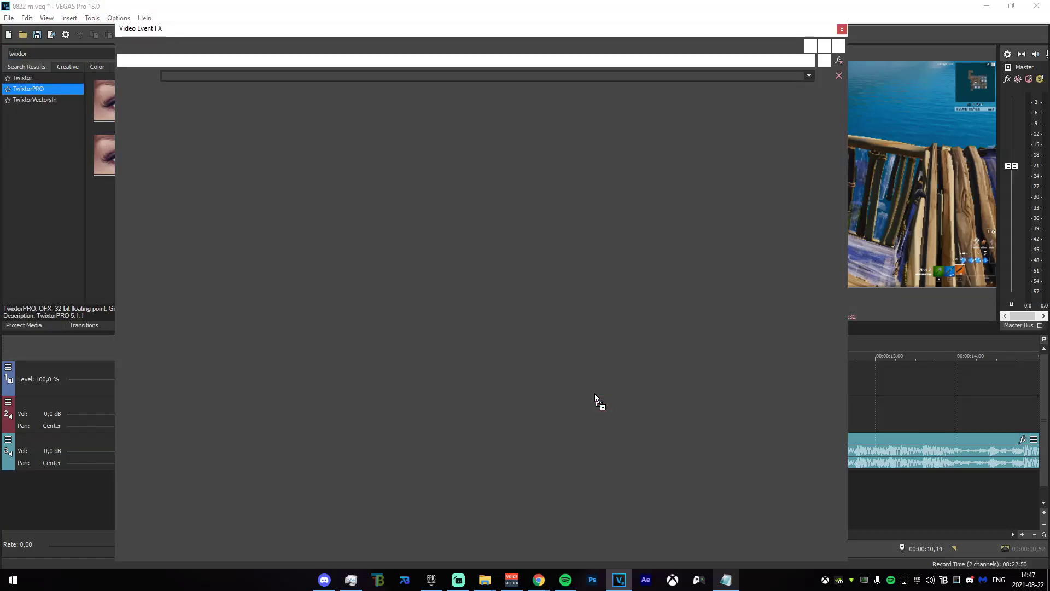
drag(847, 115, 369, 182)
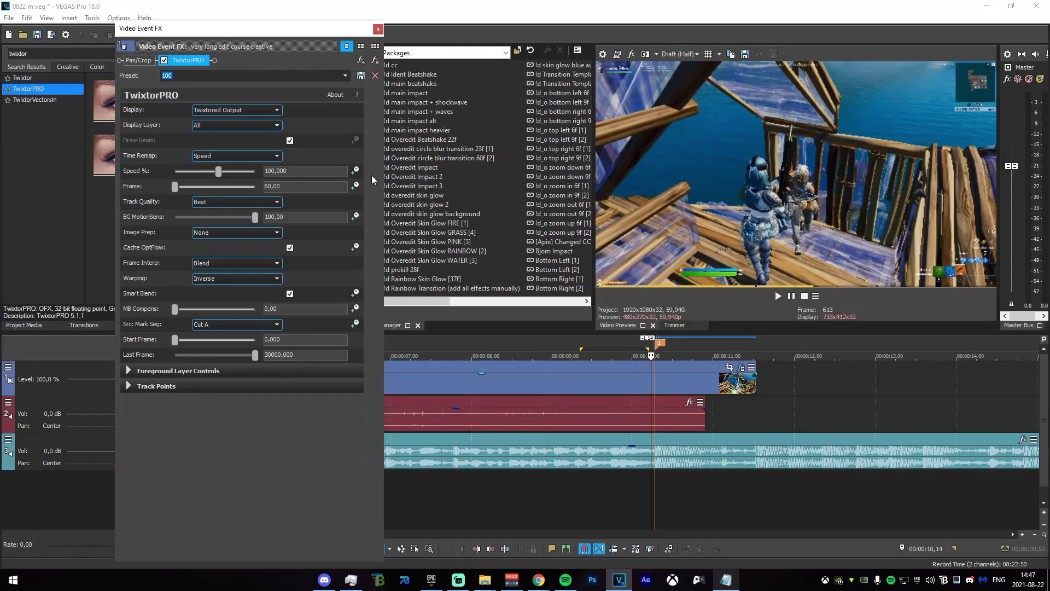
Step: Enable keyframing for TwixtorPRO's Speed % on the gameplay clip and add a keyframe at 00:00:09,57
click(355, 171)
click(661, 389)
drag(654, 474, 628, 474)
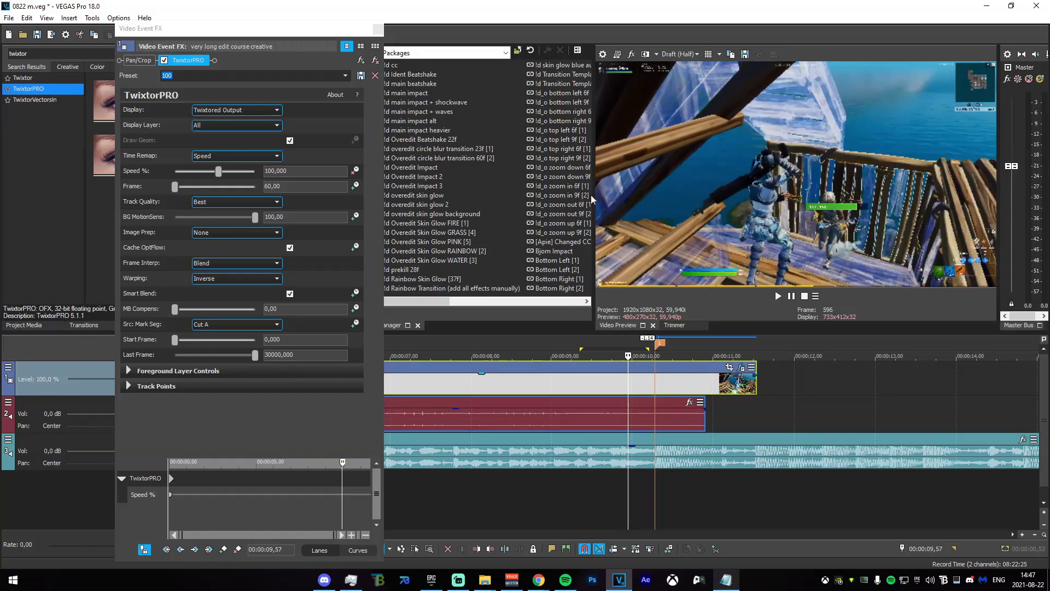
click(223, 549)
Step: Set TwixtorPRO's Speed % to 50 one frame after that keyframe, at 00:00:09,58
scroll(328, 513, up, 5)
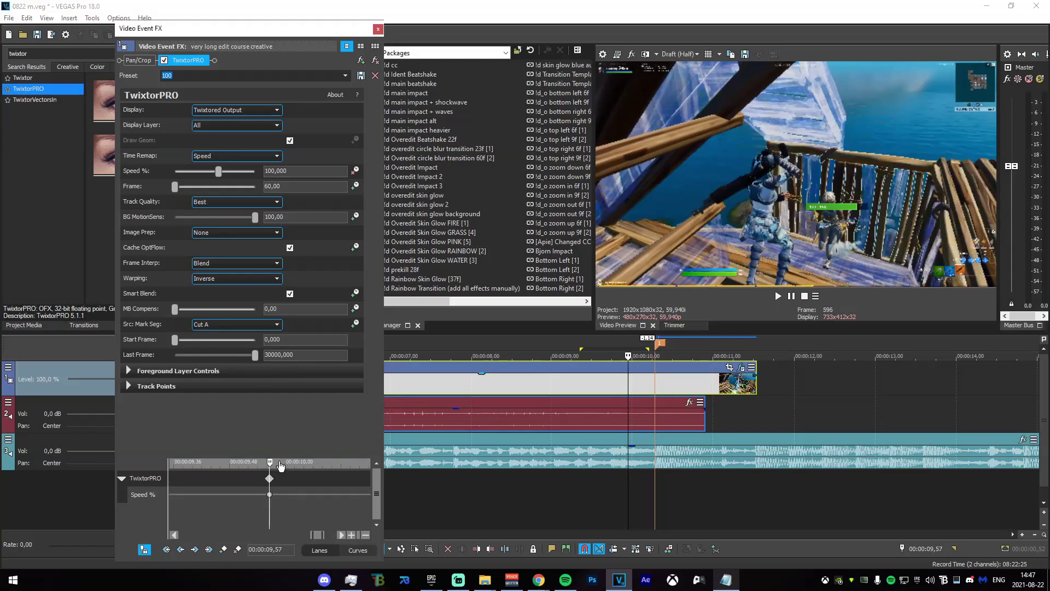
drag(274, 464, 276, 463)
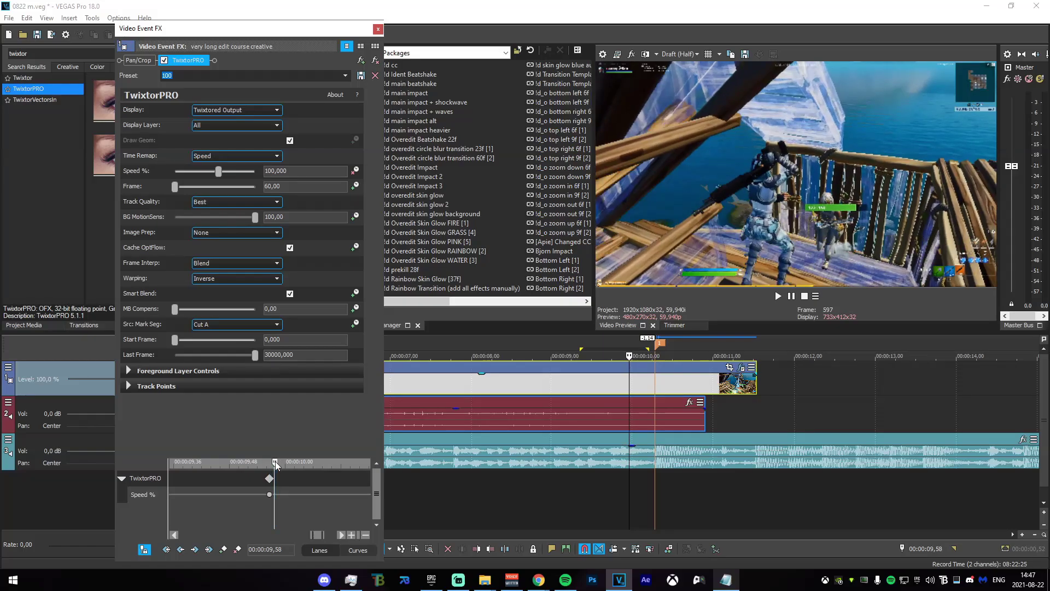
click(305, 171)
text(50)
key(Return)
Step: Add a TwixtorPRO keyframe four frames before the timeline marker on the beat drop, at 00:00:10,13
scroll(668, 498, up, 2)
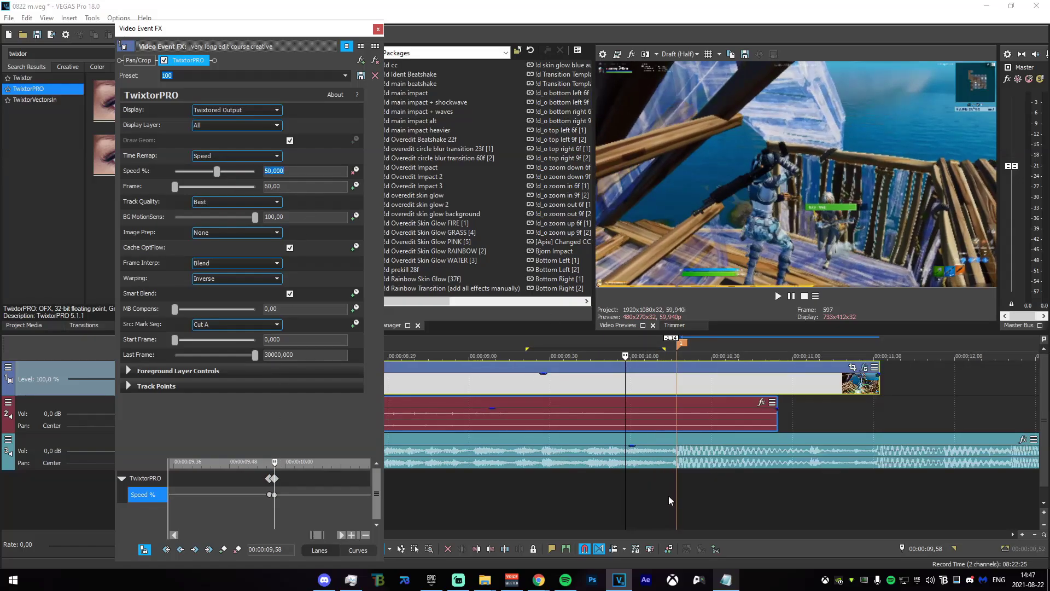
drag(620, 483, 674, 491)
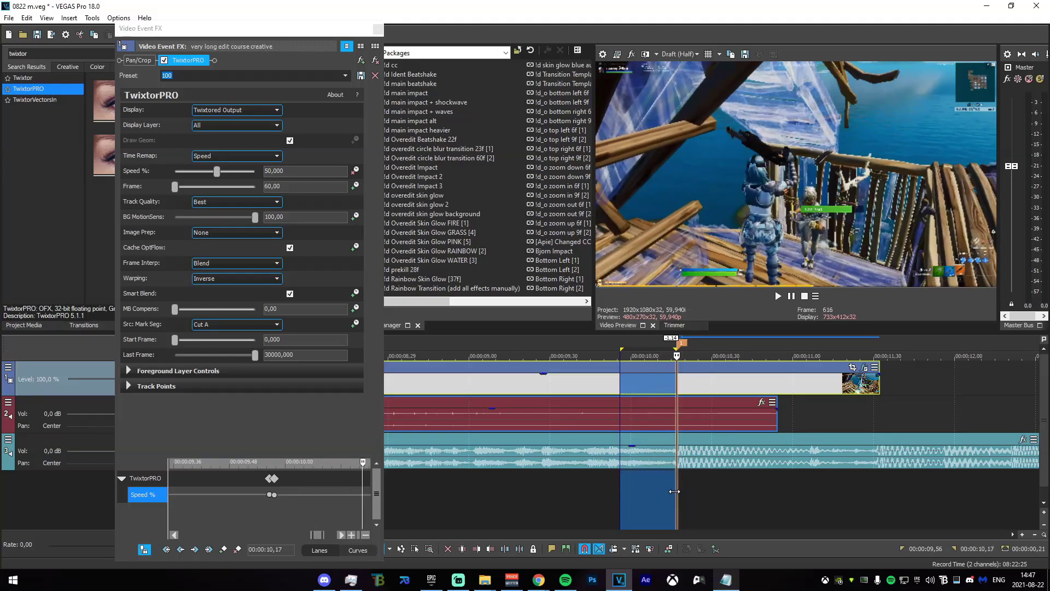
click(679, 493)
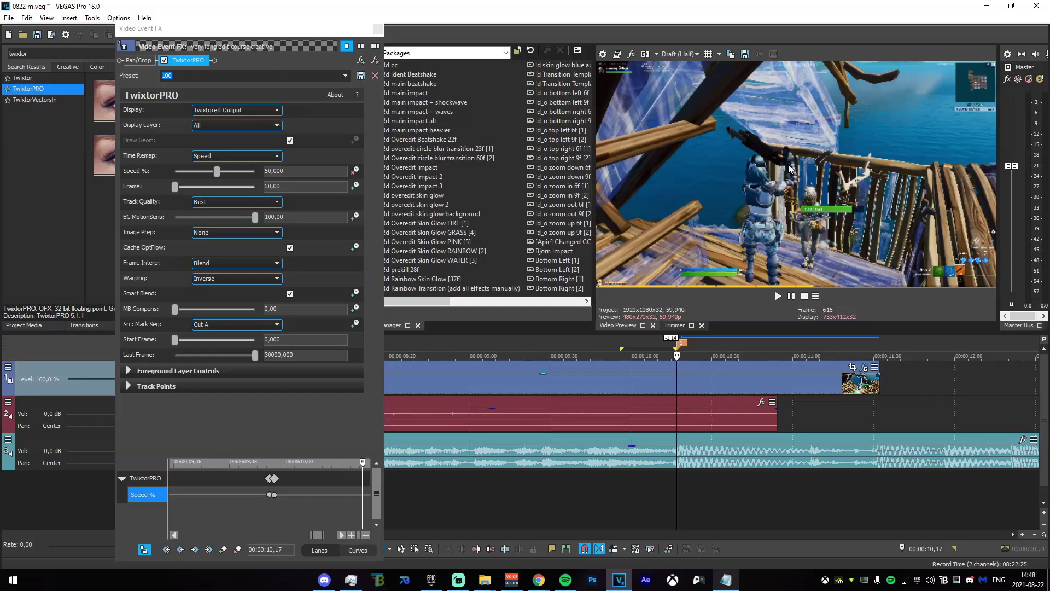
click(700, 378)
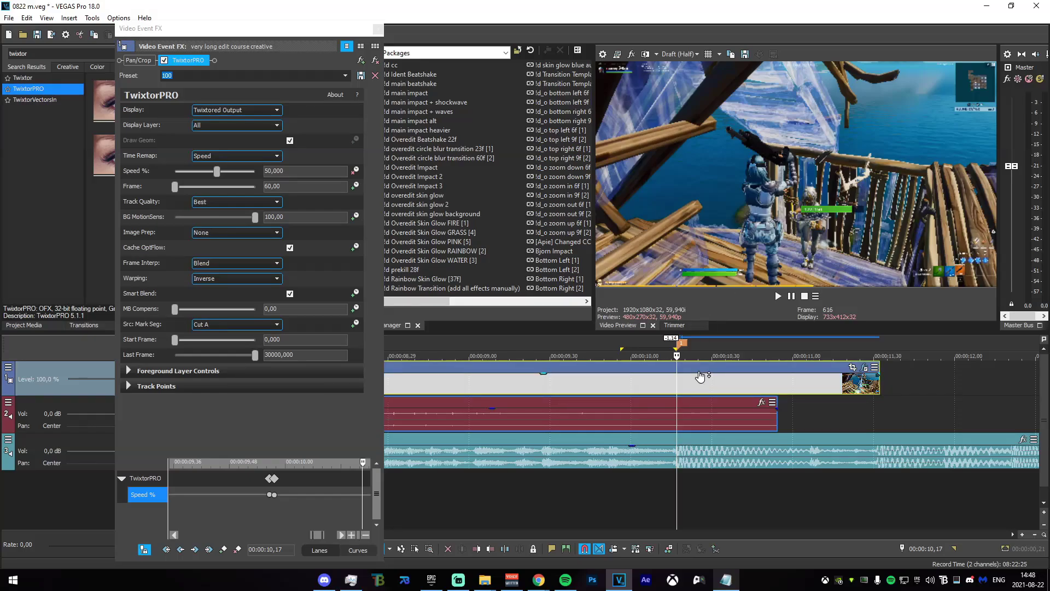
key(Left)
key(Left)
key(Left)
key(Left)
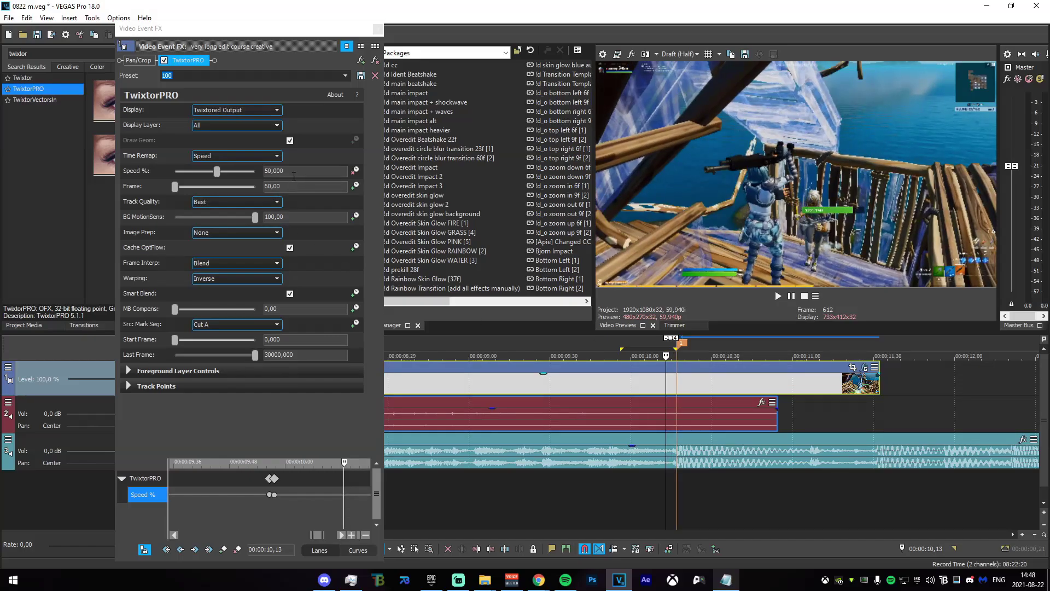
click(223, 549)
Step: Keyframe TwixtorPRO's Speed % to about 850 at 00:00:10,17 and to 50 one frame after it, at 00:00:10,18
click(680, 386)
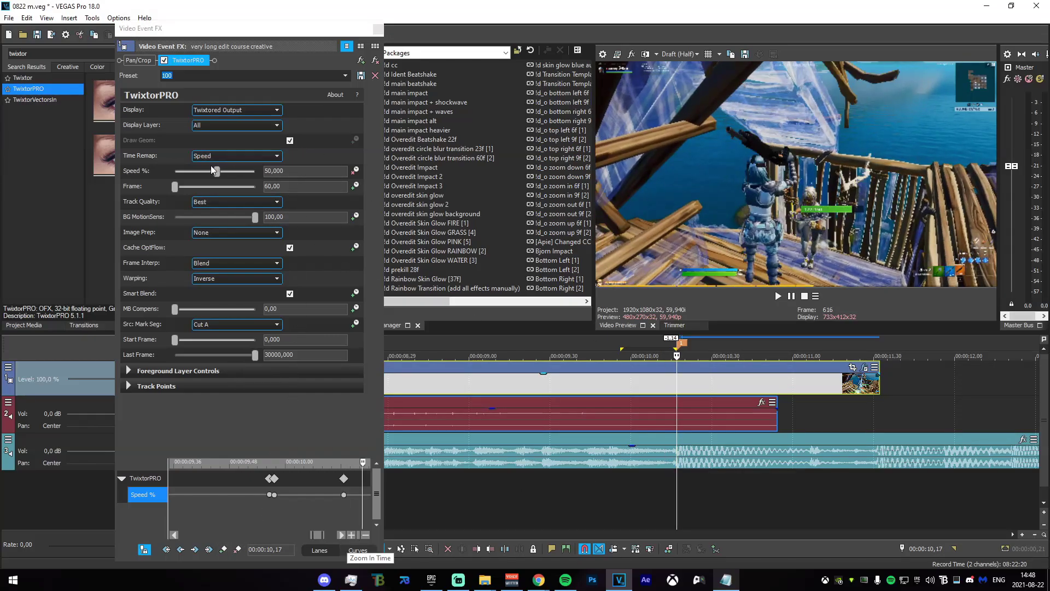
drag(216, 172, 250, 180)
scroll(686, 405, up, 3)
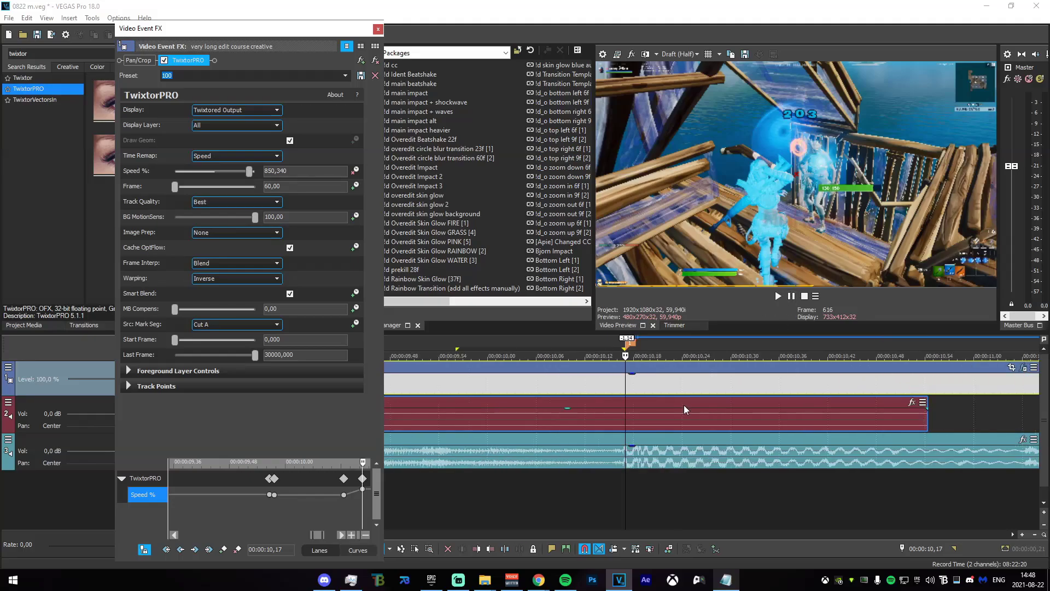
click(632, 389)
text(50)
key(Return)
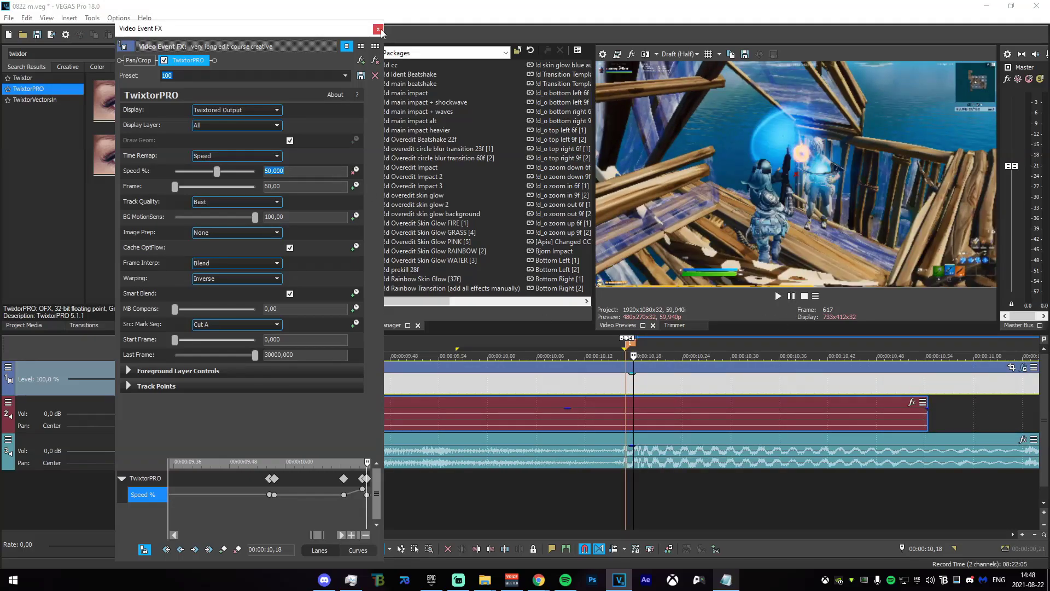
Step: Close the effect settings and play back the section around the beat drop, from 00:00:09,45 to 00:00:10,38
mouse_move(631, 383)
mouse_down()
mouse_move(608, 384)
mouse_move(647, 390)
mouse_up()
click(698, 389)
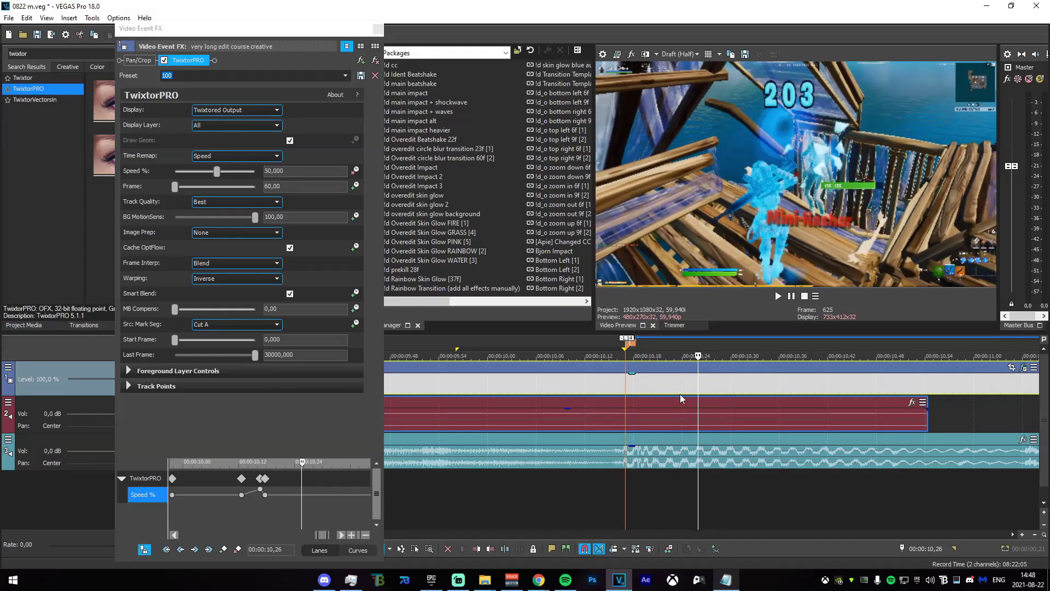
click(377, 26)
drag(690, 502, 405, 504)
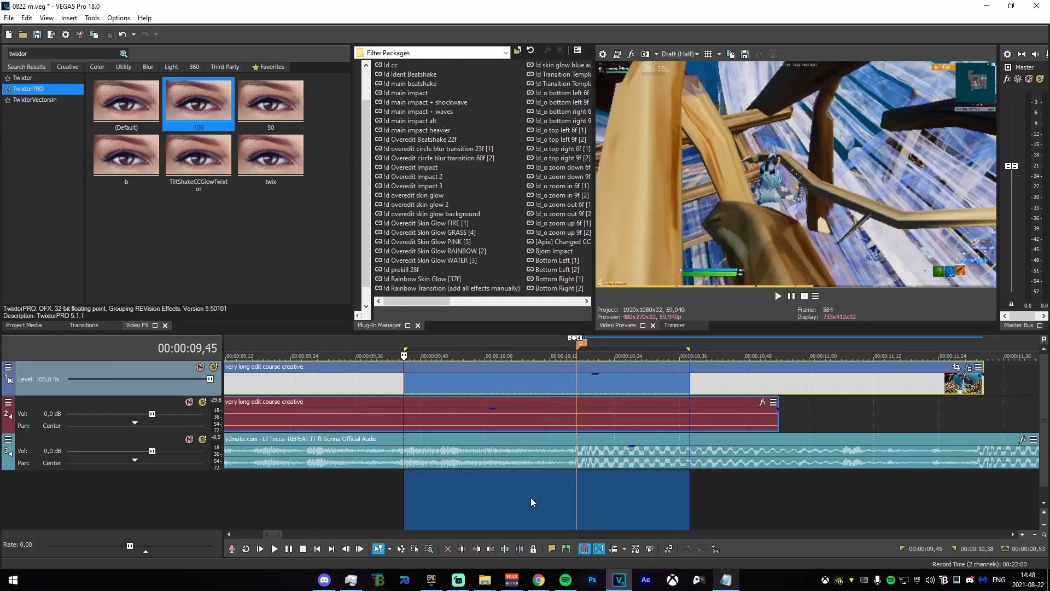
key(space)
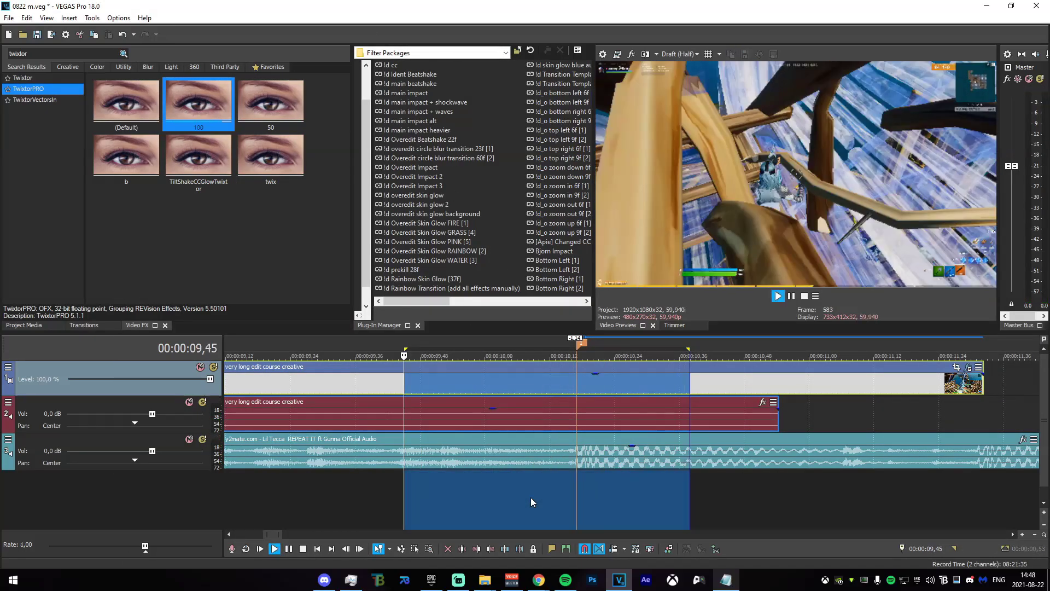
key(space)
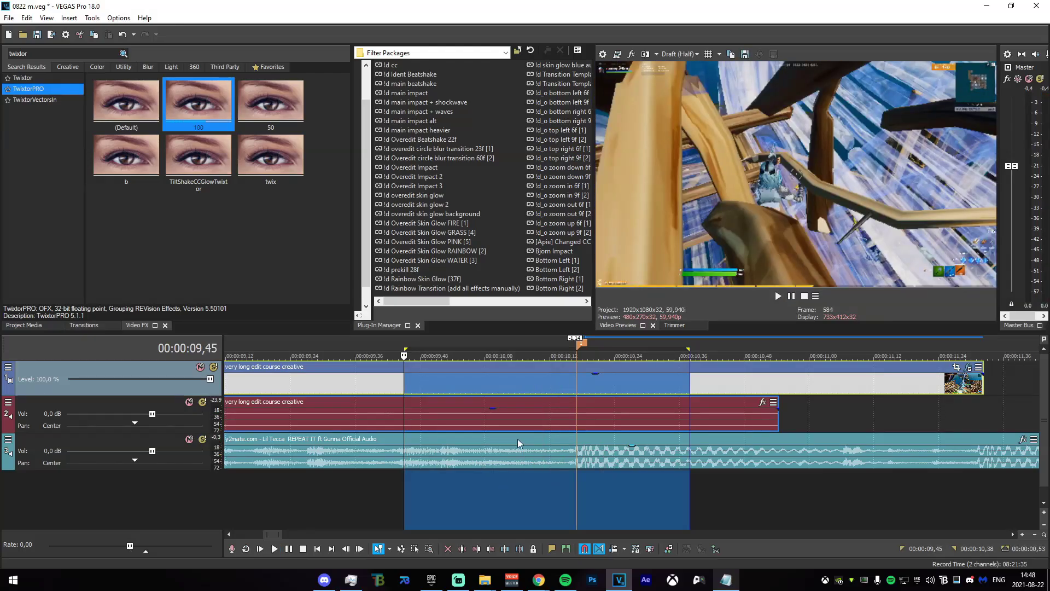
scroll(581, 441, down, 1)
drag(629, 482, 548, 484)
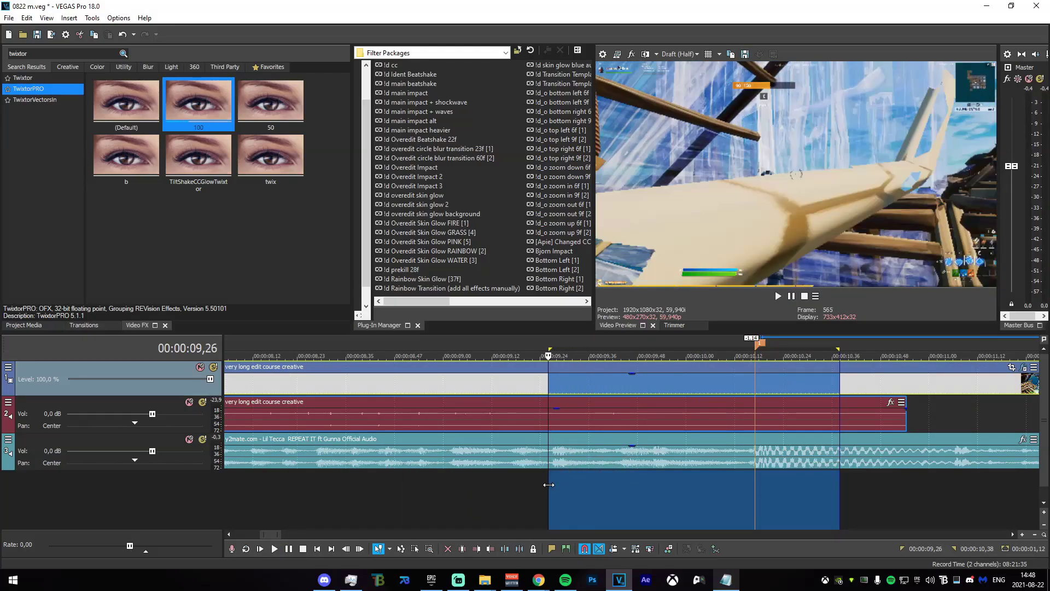
scroll(618, 491, down, 3)
Step: Select the time range covering the whole gameplay clip, from 00:00:00,00 to 00:00:11,32
mouse_move(718, 586)
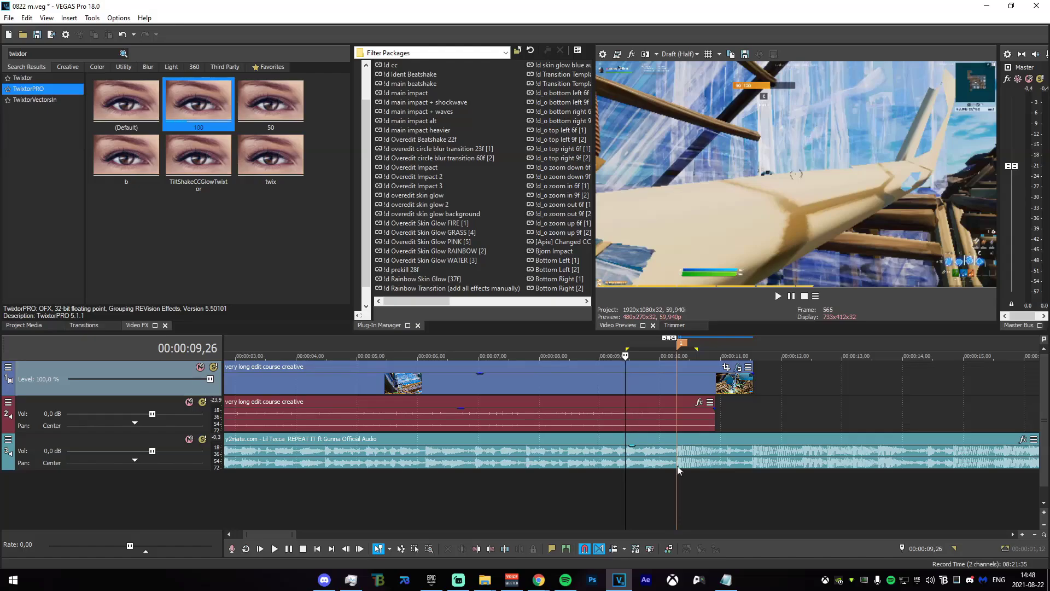
drag(752, 407, 160, 425)
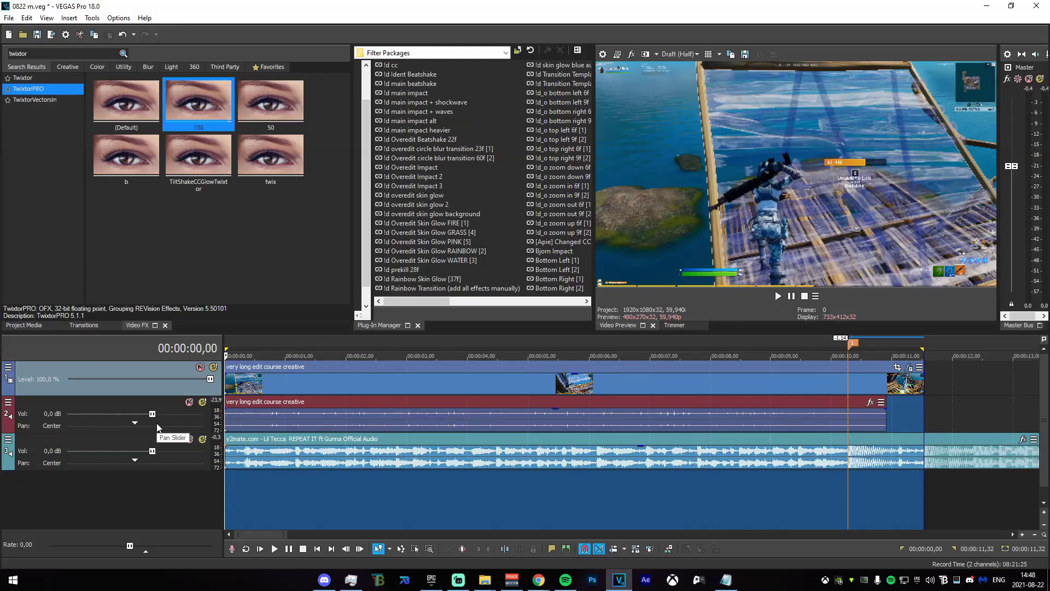
click(718, 397)
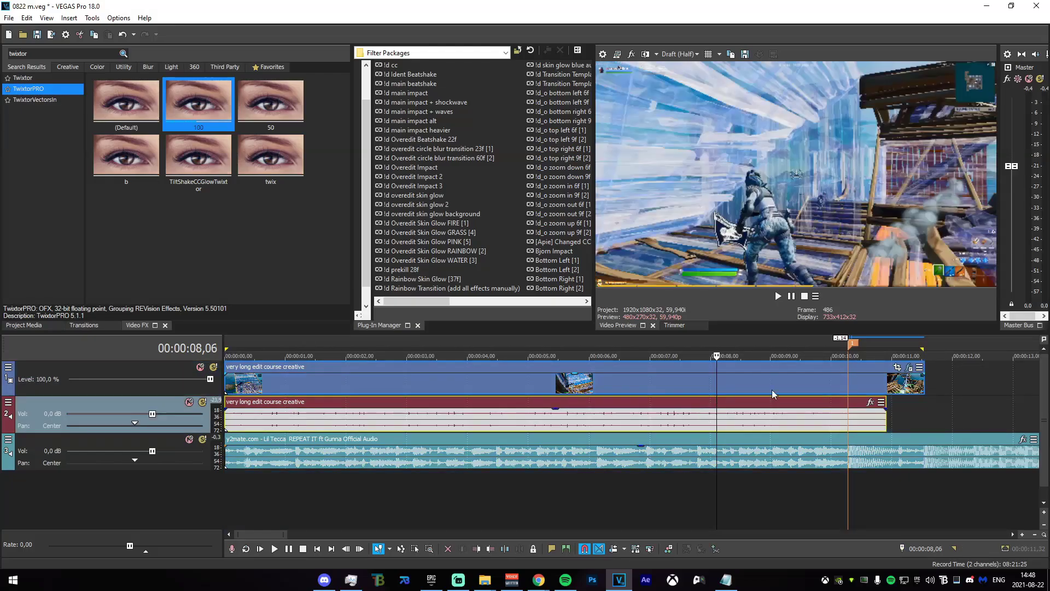
Step: Open the gameplay clip's Pan/Crop settings, enable Mask and go to its first frame
click(897, 367)
click(125, 531)
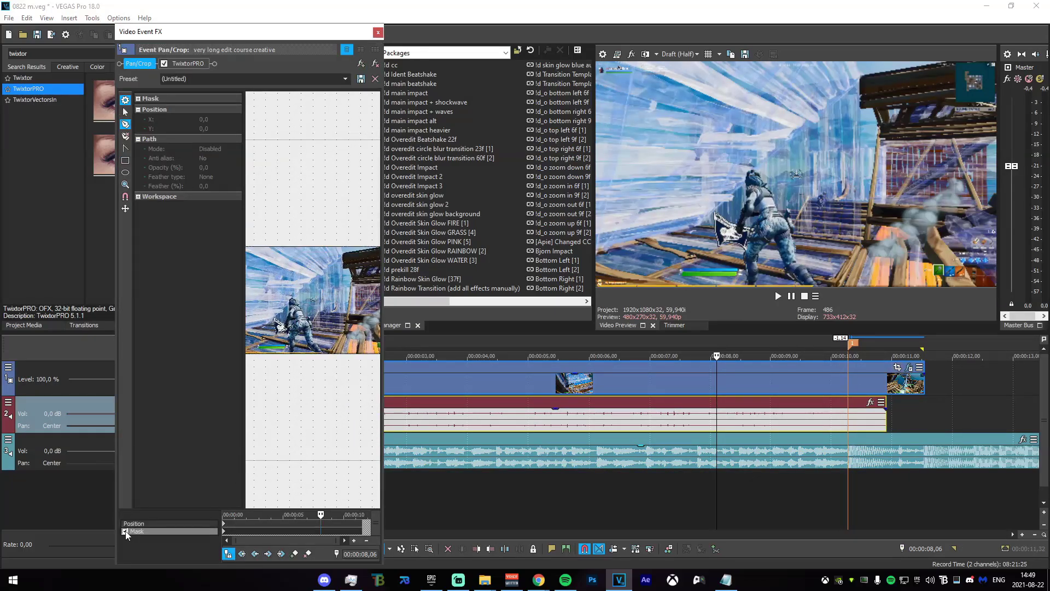
click(224, 532)
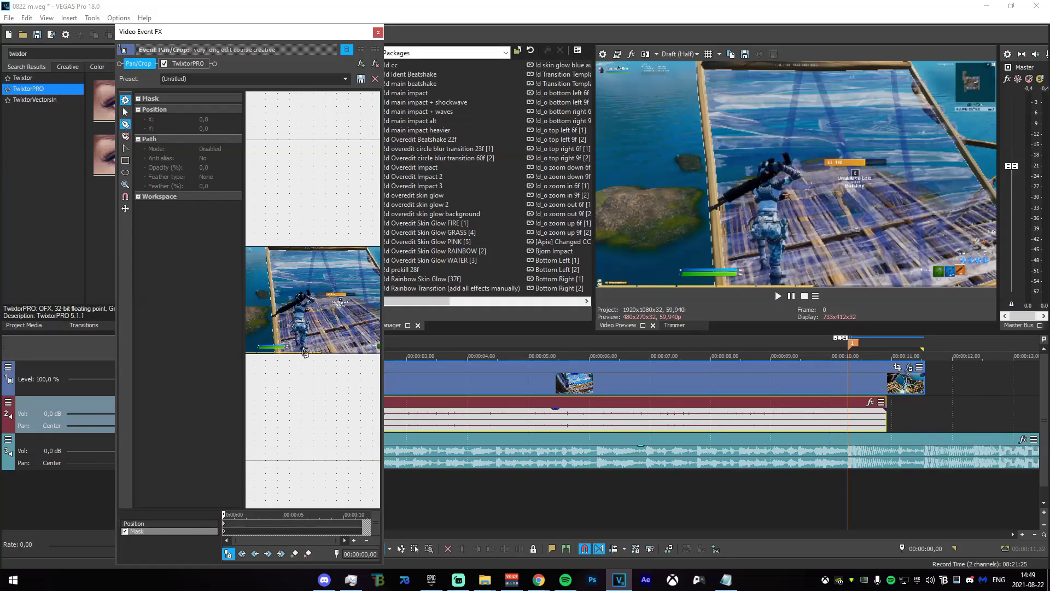
Step: Go to 00:00:09,57 where the slow motion starts, close the Pan/Crop settings and place a timeline marker there
drag(722, 517, 827, 493)
click(825, 493)
scroll(826, 493, up, 4)
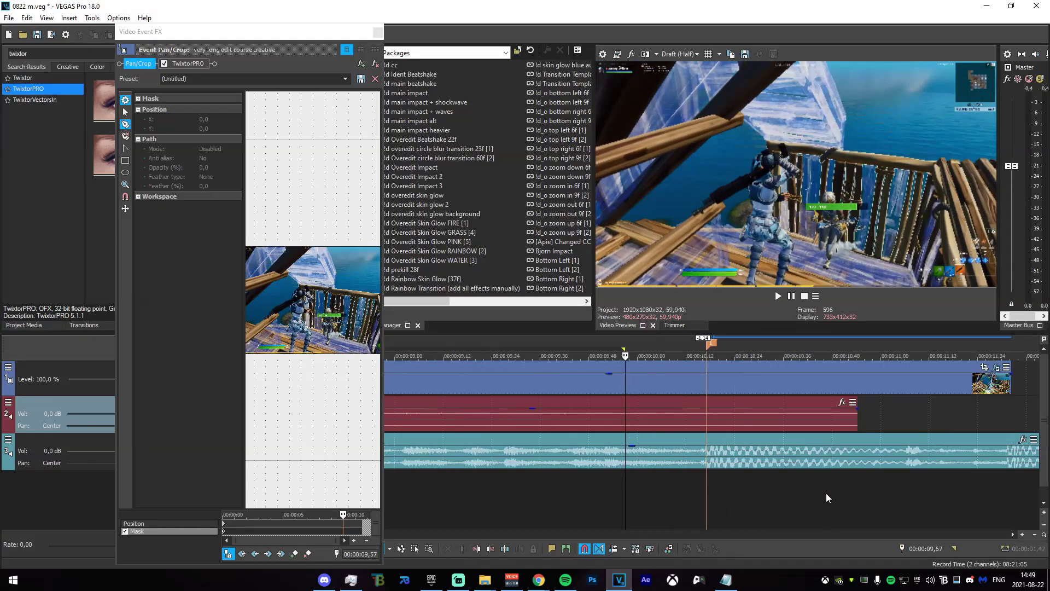
click(378, 32)
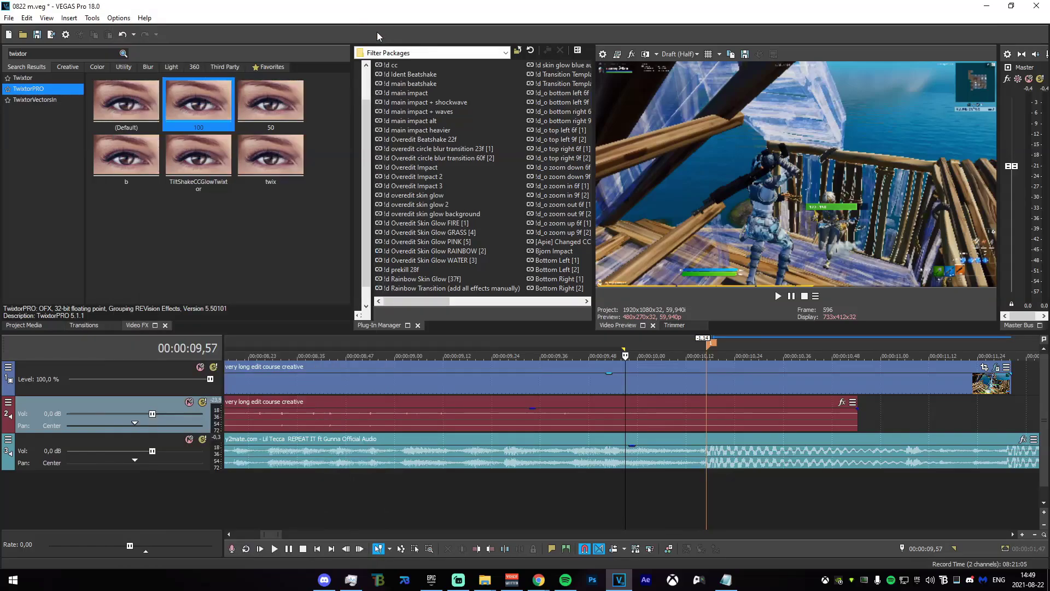
mouse_move(625, 505)
mouse_down()
mouse_move(703, 510)
mouse_move(613, 511)
mouse_move(707, 511)
mouse_move(628, 512)
mouse_up()
scroll(642, 522, down, 3)
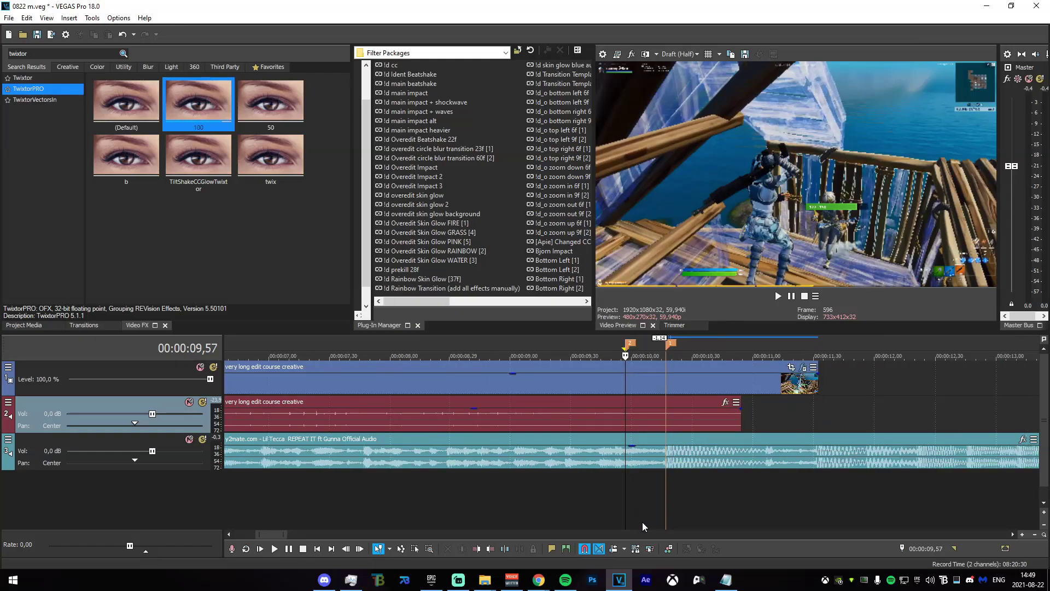
Step: Bring in the Untitled Mask 1 and Untitled t3 clips from File Explorer and delete the mask clip's audio track
click(485, 579)
click(432, 533)
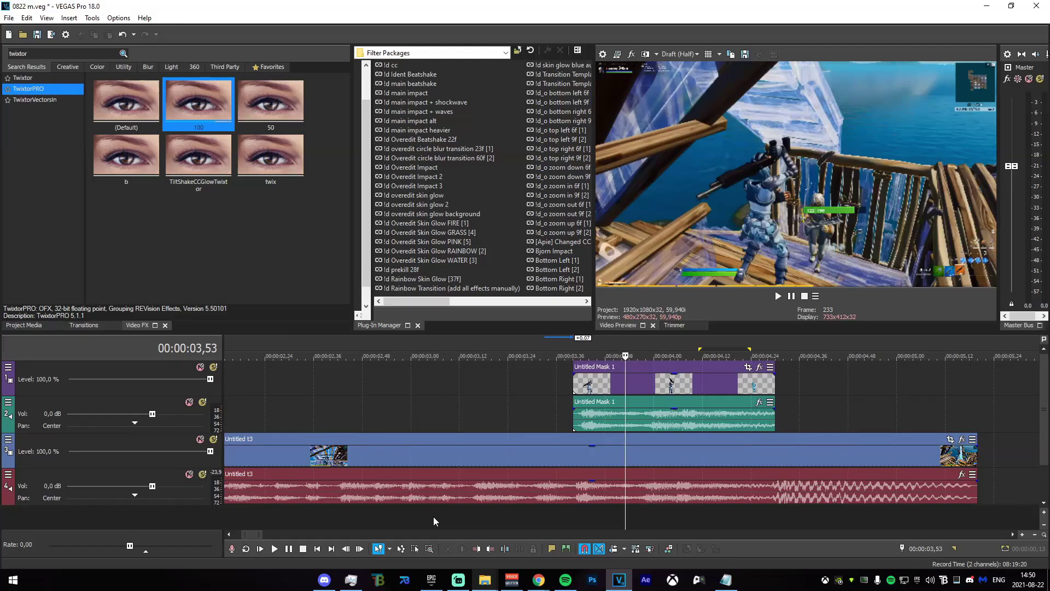
right_click(505, 410)
click(541, 315)
Step: Scrub through the masked section, then duplicate the track holding the Untitled Mask 1 clip
drag(508, 377, 685, 379)
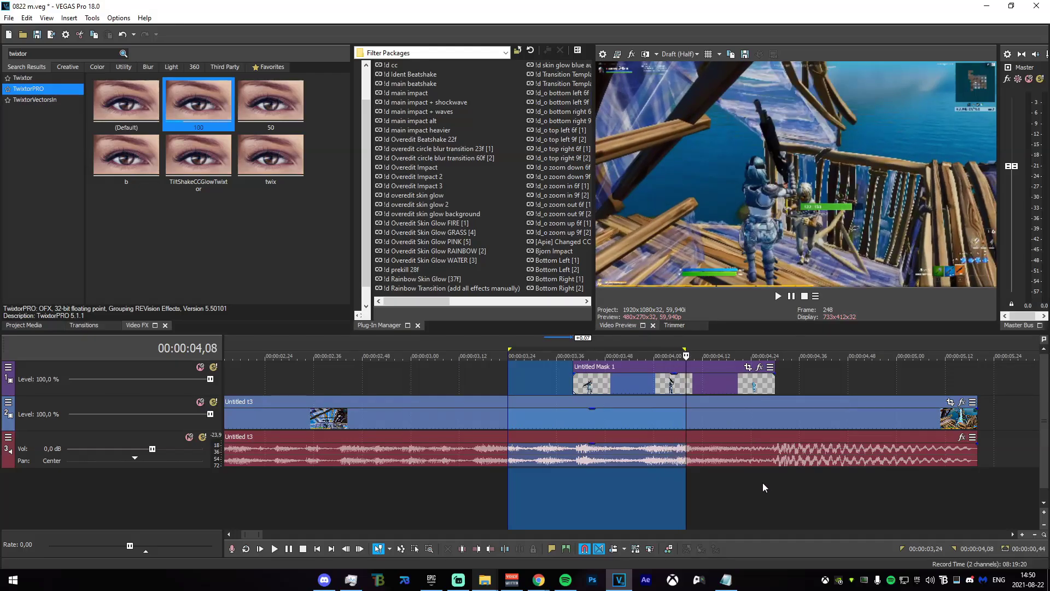
click(762, 481)
click(773, 476)
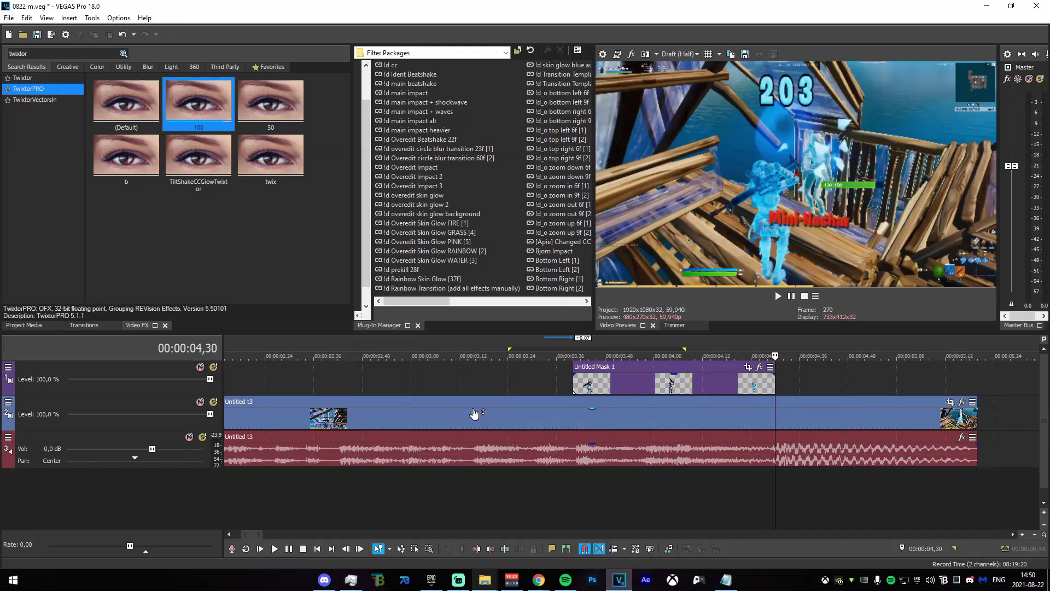
right_click(131, 364)
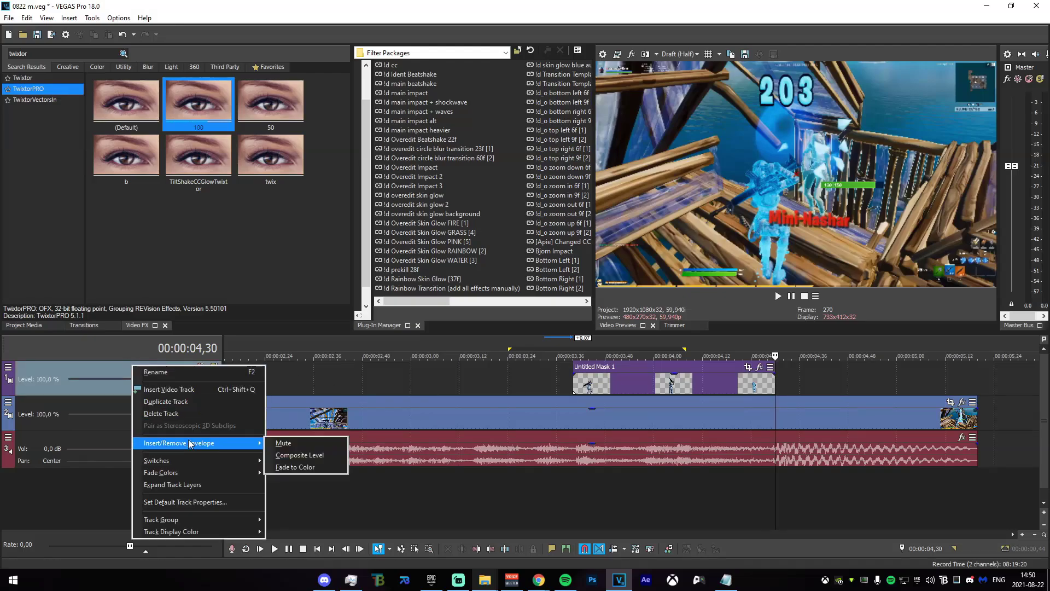
click(164, 402)
Step: Apply the "!d skin glow blue" filter package to the mask clip on the second video track
click(596, 424)
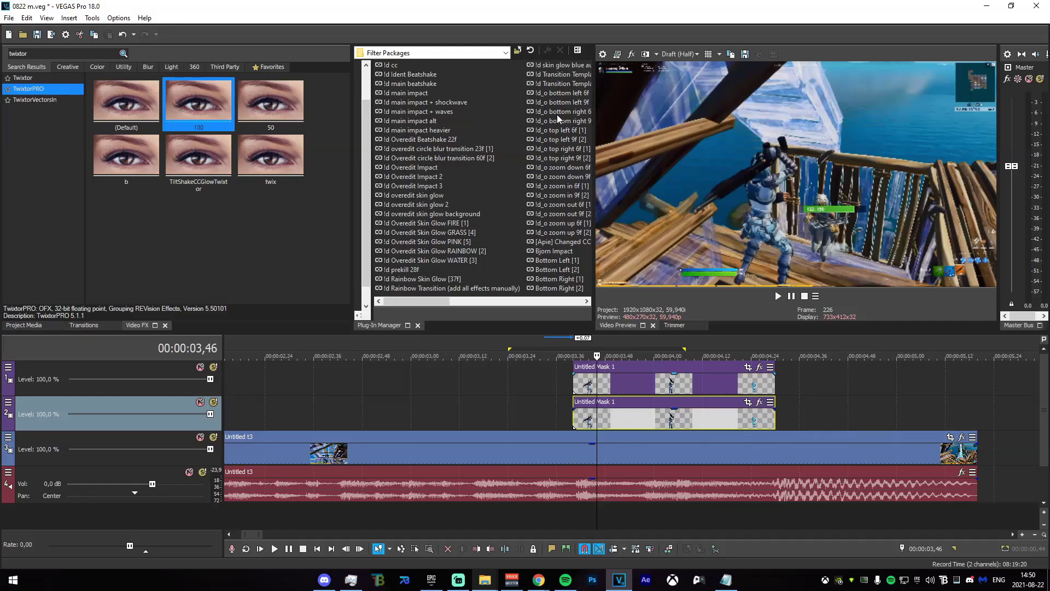
drag(558, 66, 647, 355)
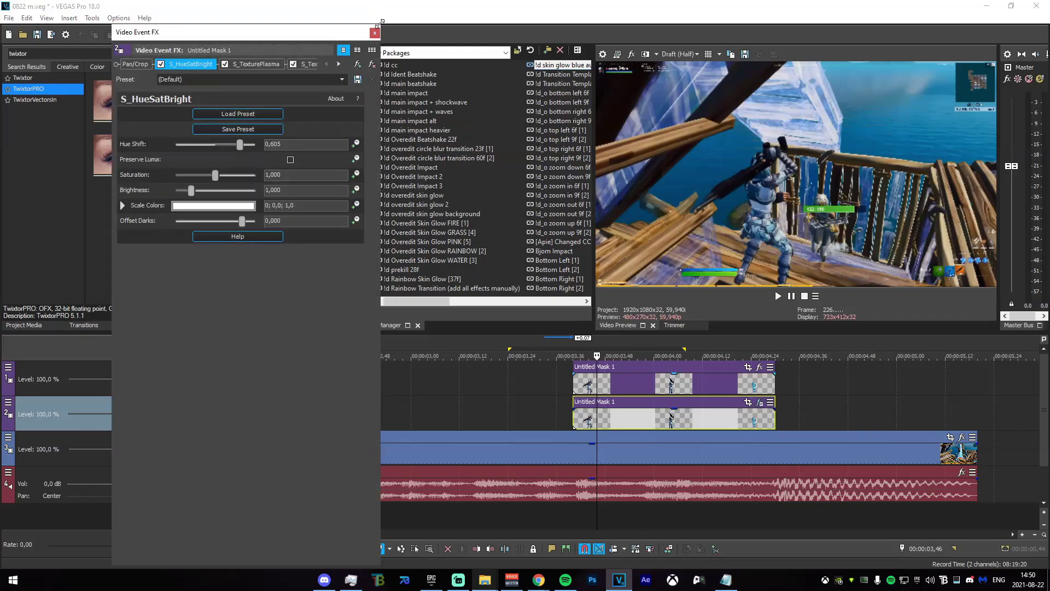
Step: Close the effect settings and add a fade-in ending at 00:00:03,50 to the Untitled Mask 1 clip on the second track
click(375, 33)
scroll(555, 395, up, 3)
drag(529, 410, 658, 414)
drag(576, 411, 657, 415)
scroll(542, 448, down, 2)
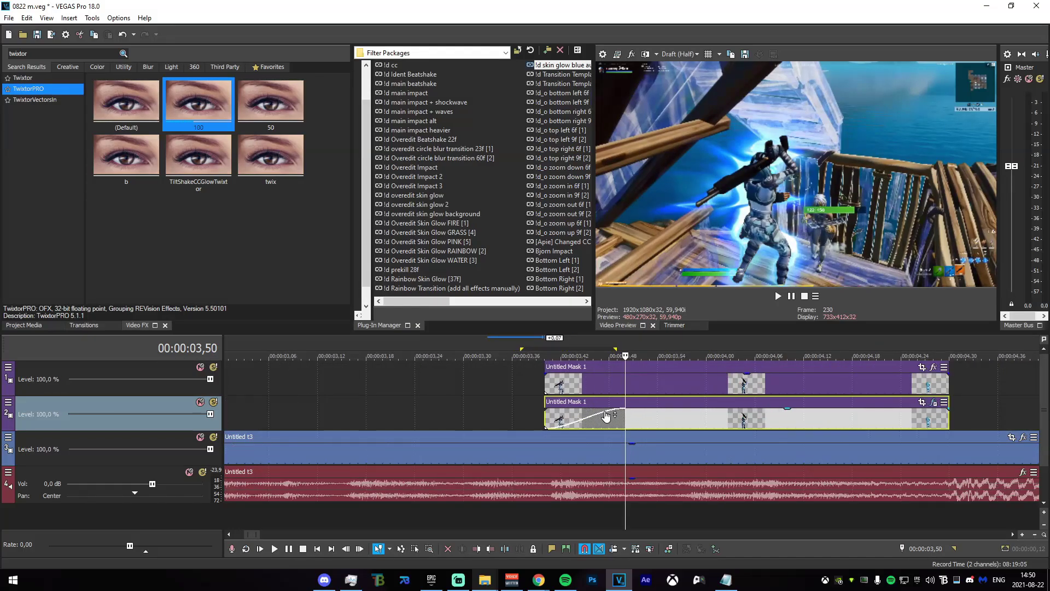
Step: Split the Untitled t3 video clip at the mask clips' start (00:00:03,40) and end (00:00:04,30)
click(543, 452)
scroll(549, 451, down, 3)
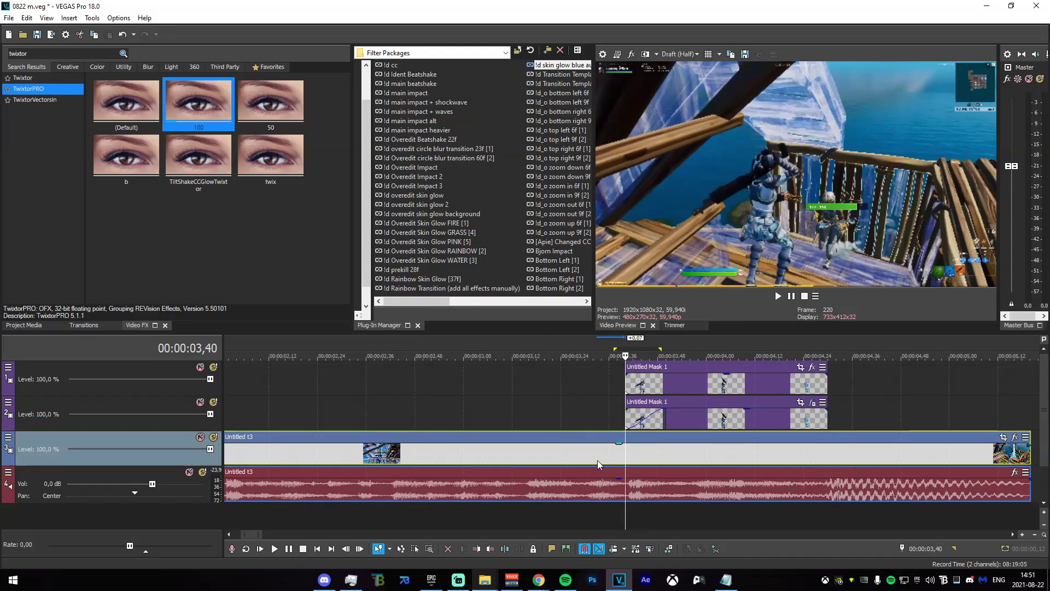
click(829, 446)
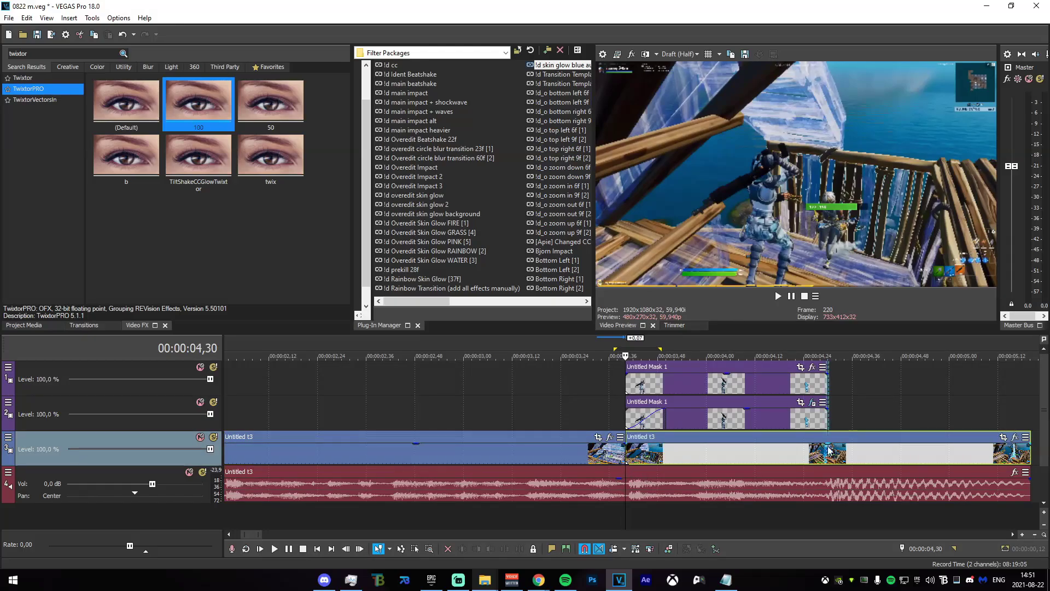
Step: Search the video effects for "vhs" and apply the uni.VHS "mask background" preset to the middle Untitled t3 section beneath the masks
double_click(68, 53)
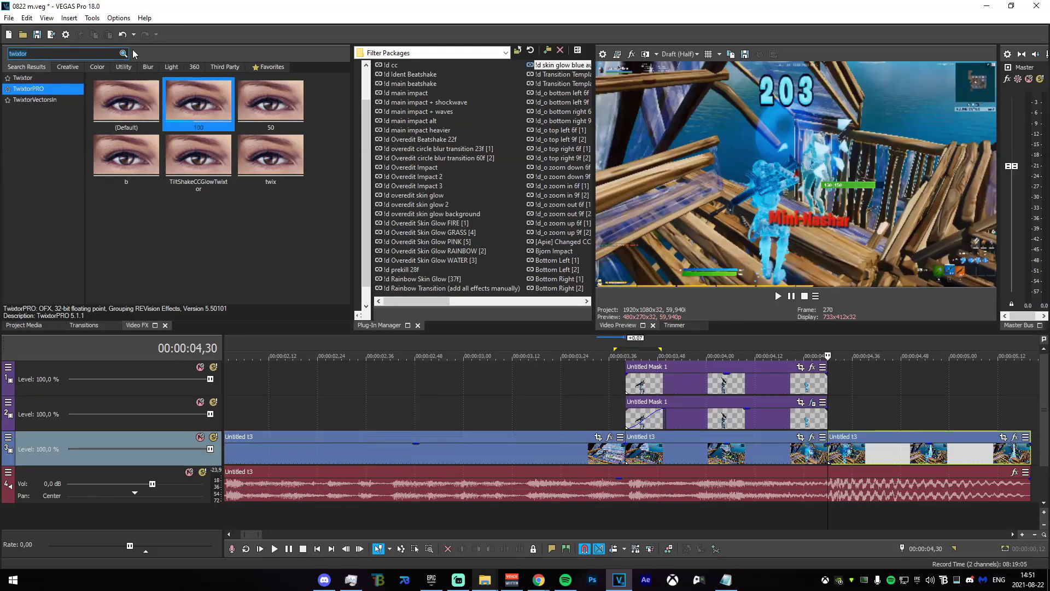
text(vhs)
click(57, 79)
drag(197, 161, 758, 440)
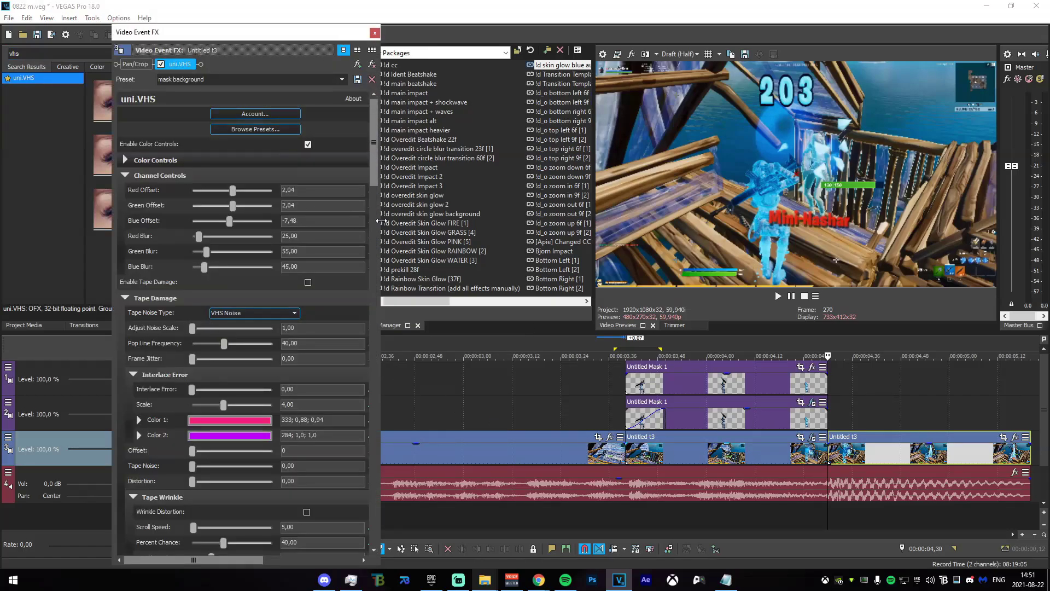
Step: Animate the uni.VHS Blend with Original down to 0,00 at 00:00:03,50, close the effect settings and scrub through the masked section
drag(415, 169, 402, 440)
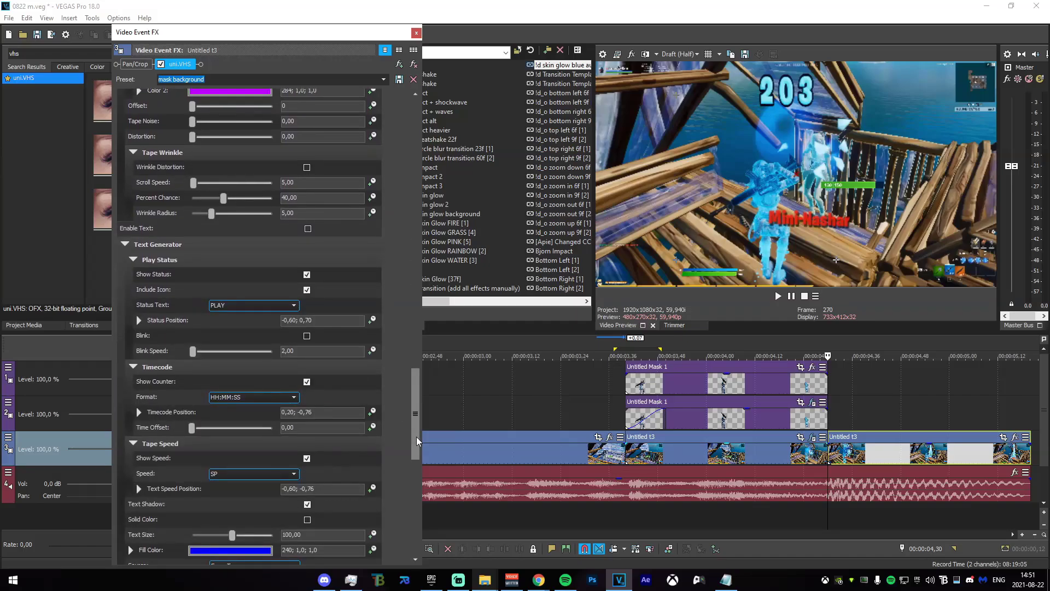
scroll(416, 441, down, 5)
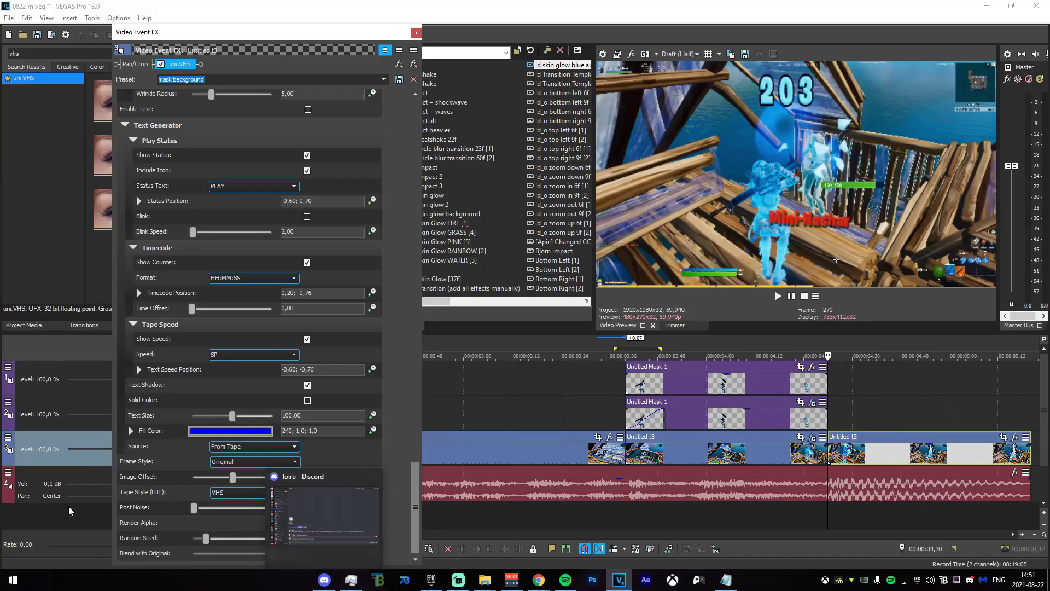
click(372, 551)
click(666, 456)
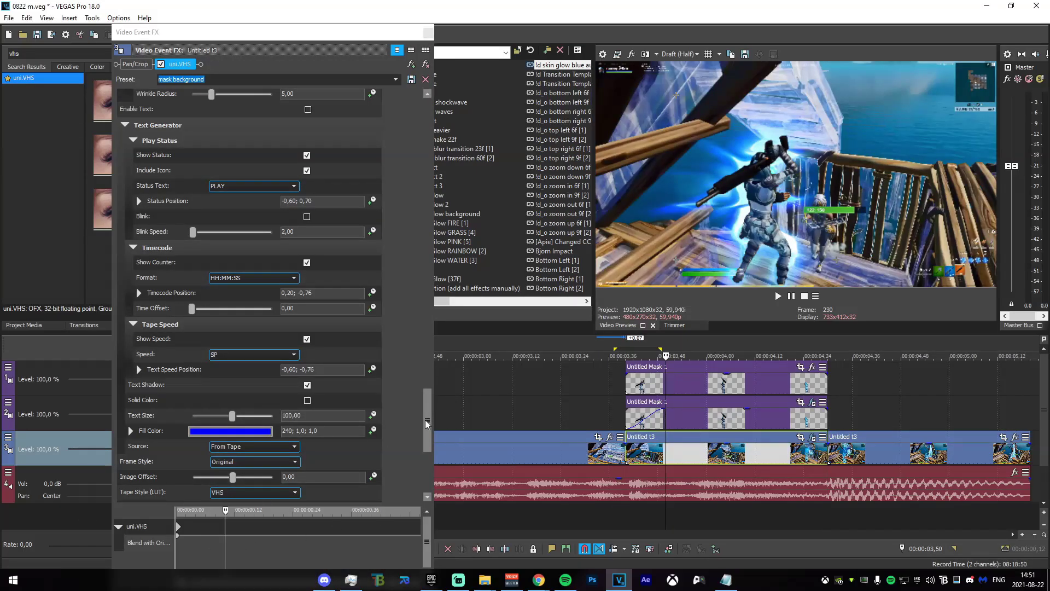
scroll(268, 490, down, 3)
drag(272, 491, 270, 492)
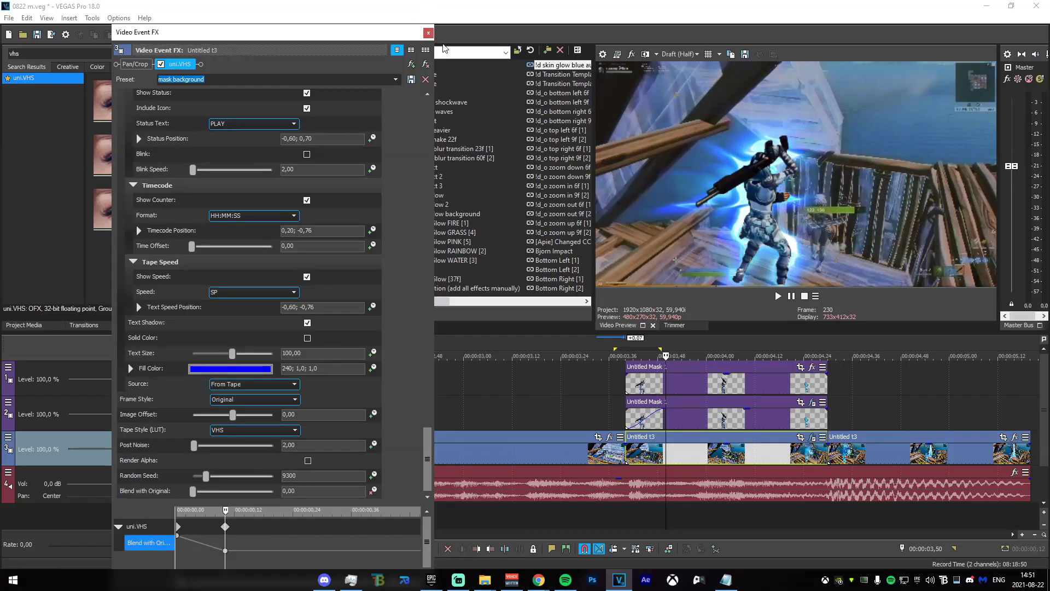
click(429, 32)
drag(504, 411, 763, 411)
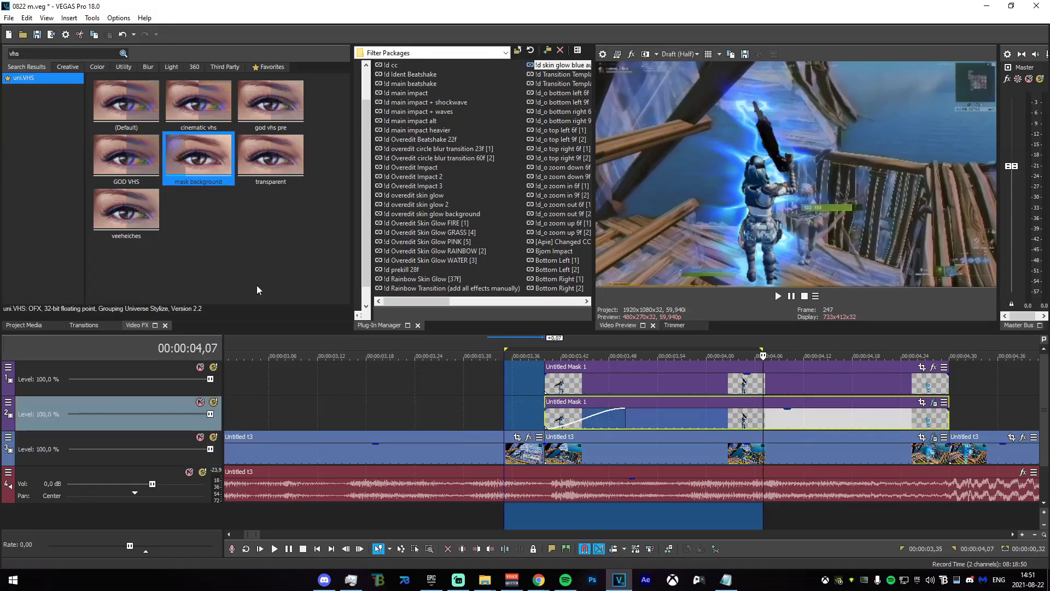
Step: Search the video effects for "edgera" and apply the default S_EdgeRays preset to the Untitled Mask 1 clip on the first track
double_click(48, 52)
text(edgera)
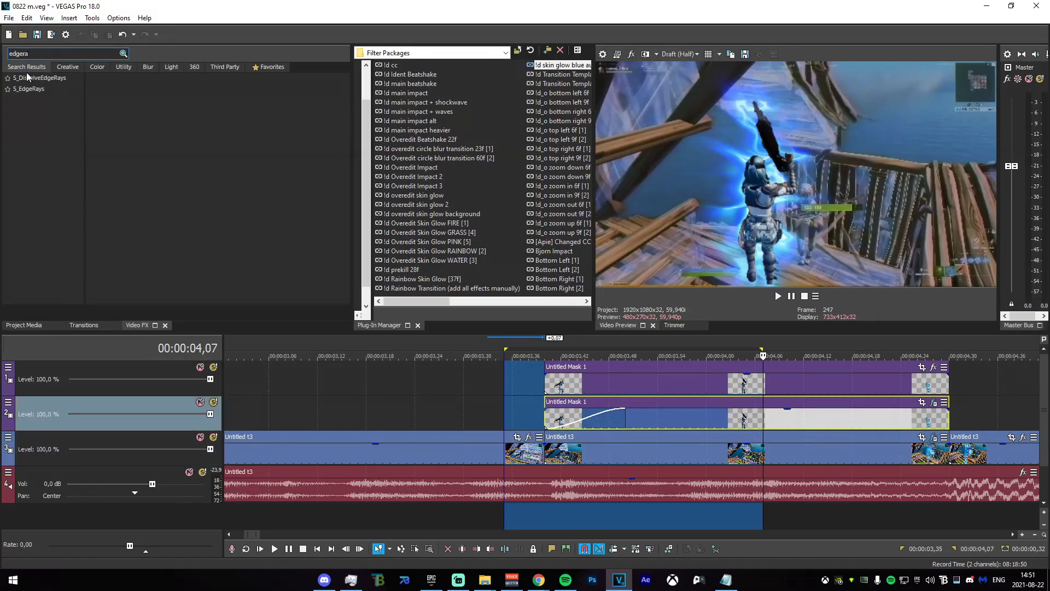
click(30, 88)
drag(138, 120, 682, 379)
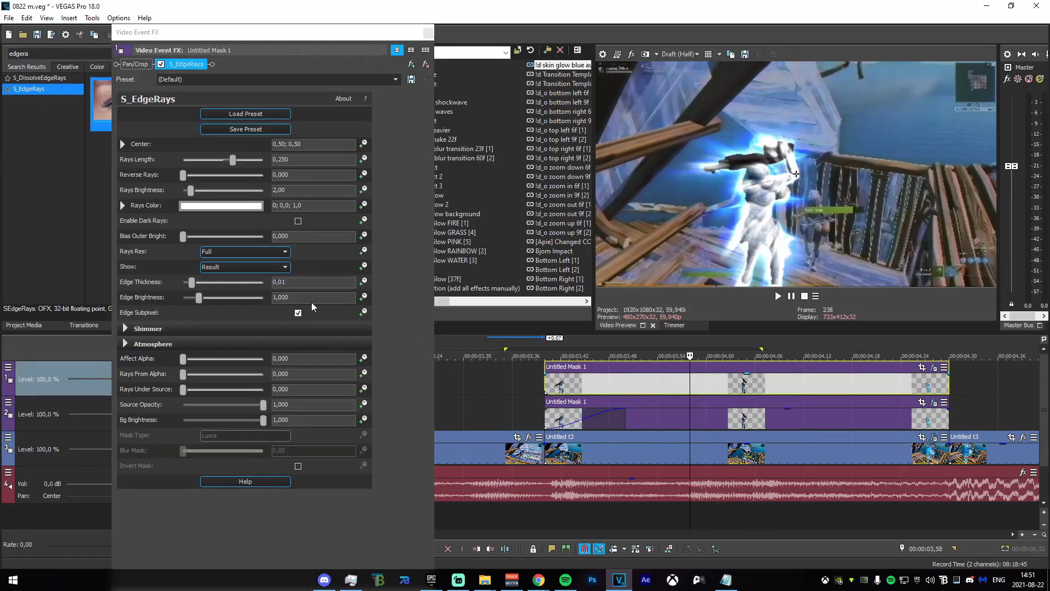
Step: Set the S_EdgeRays rays length to 0,510, rays brightness to 1,09 and rays color to blue (224; 1,0; 1,0)
drag(233, 162, 244, 166)
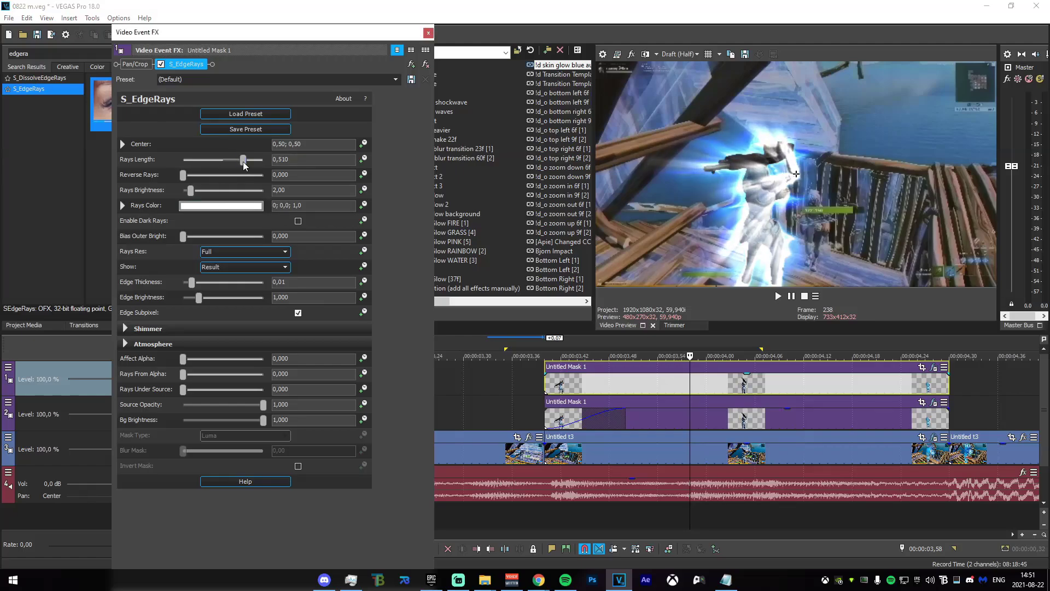
drag(189, 191, 187, 191)
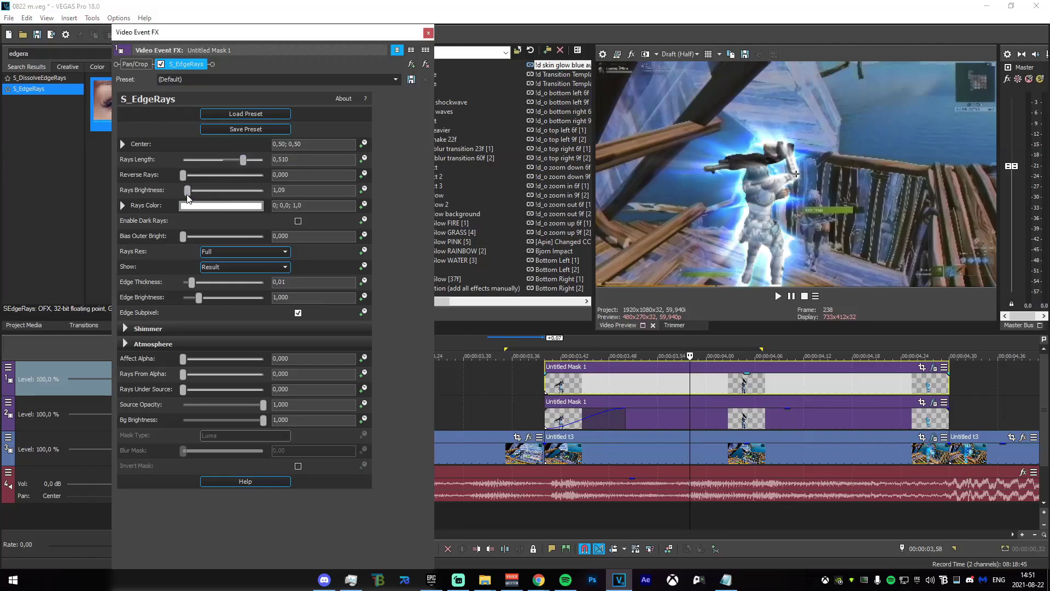
click(219, 206)
drag(253, 264, 259, 273)
click(239, 234)
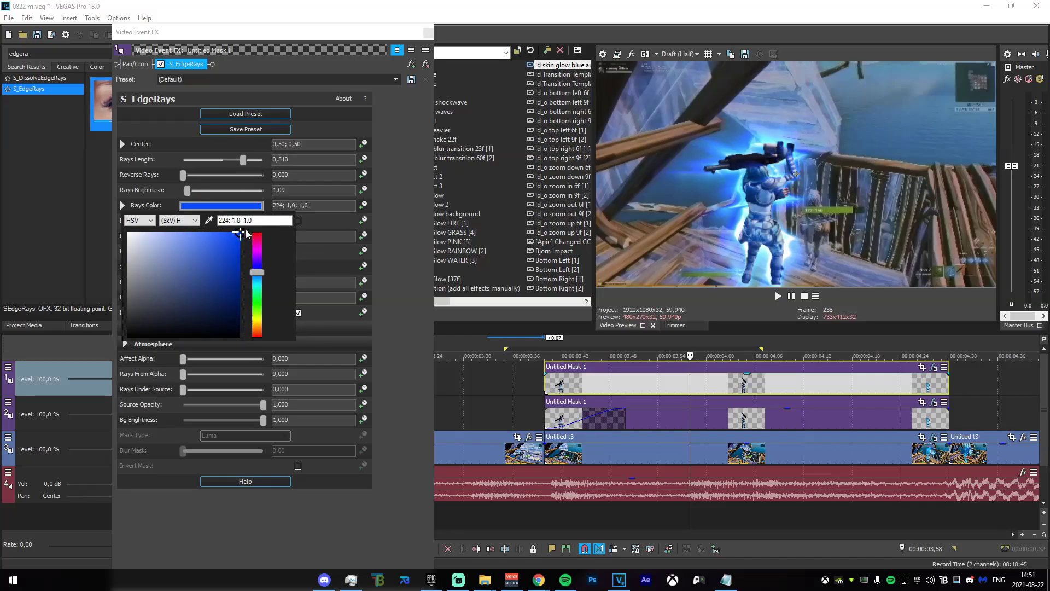
drag(512, 400, 804, 392)
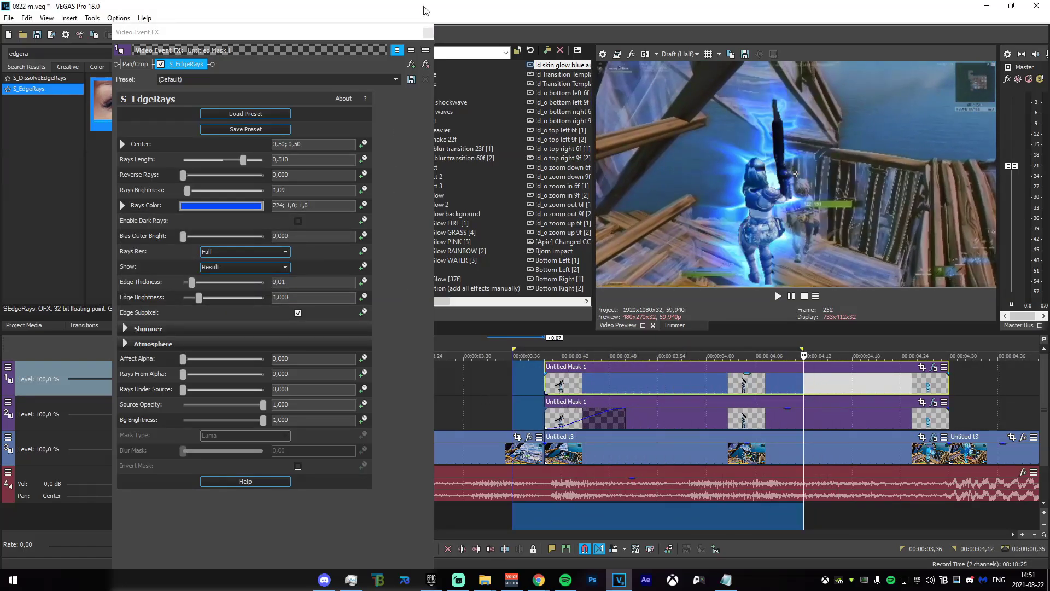
click(428, 34)
Step: Go to 00:00:04,30 and apply the "!d Overedit Impact 3" filter package to the last Untitled t3 section
scroll(678, 506, down, 3)
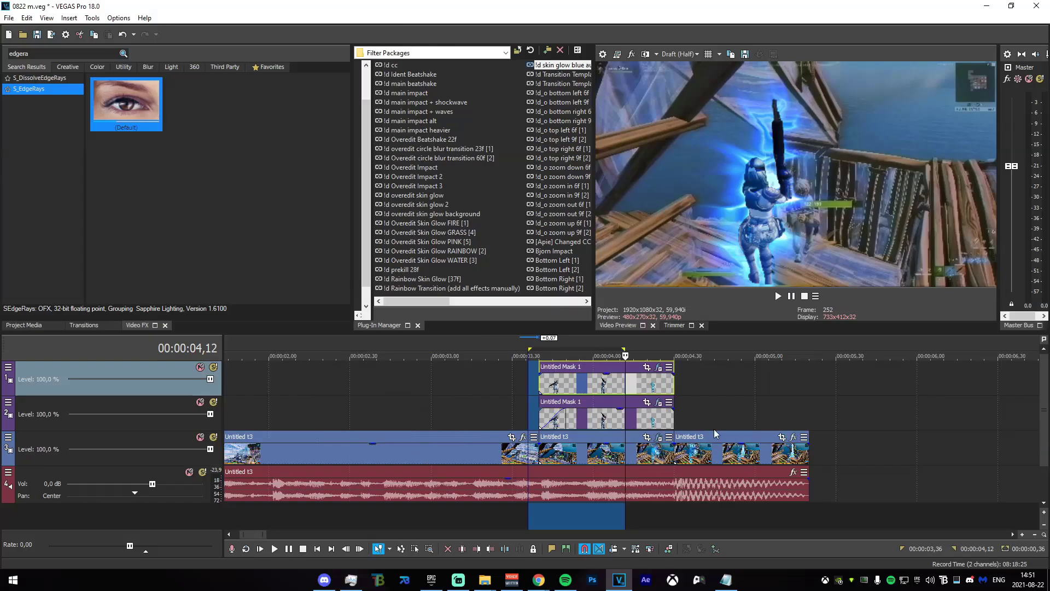
click(674, 508)
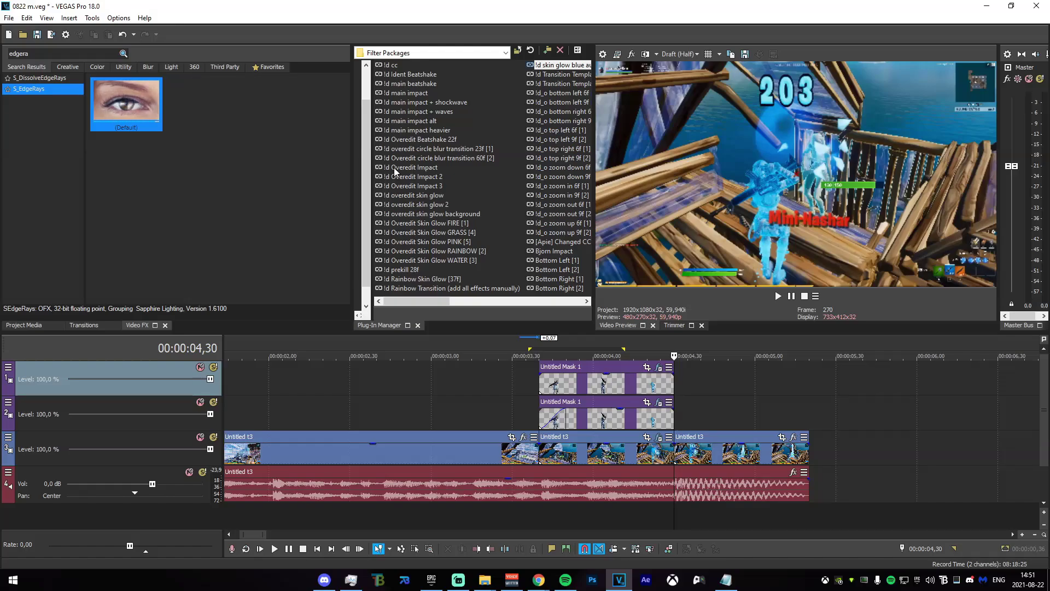
drag(432, 186, 723, 449)
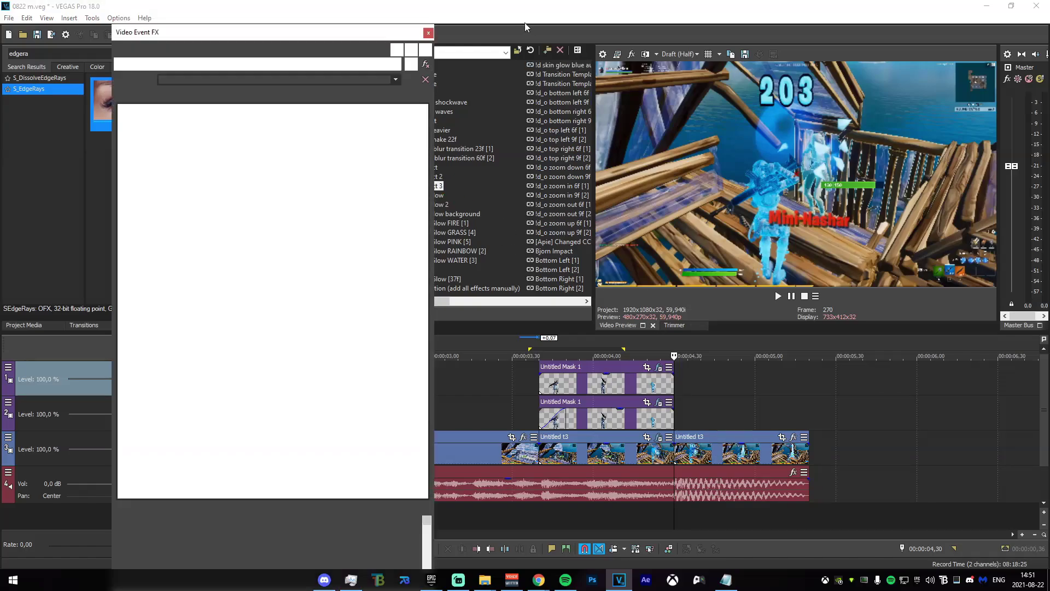
click(428, 33)
Step: Scrub through the masked section and the kill, then play back the range from just before the mask to the clip's end
click(483, 386)
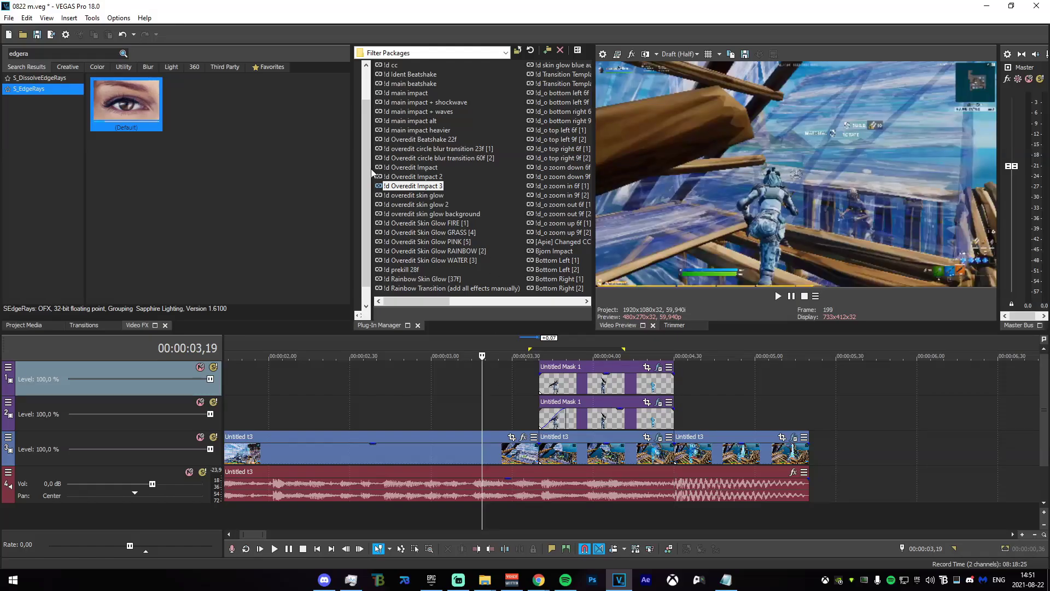
click(377, 168)
scroll(529, 339, up, 3)
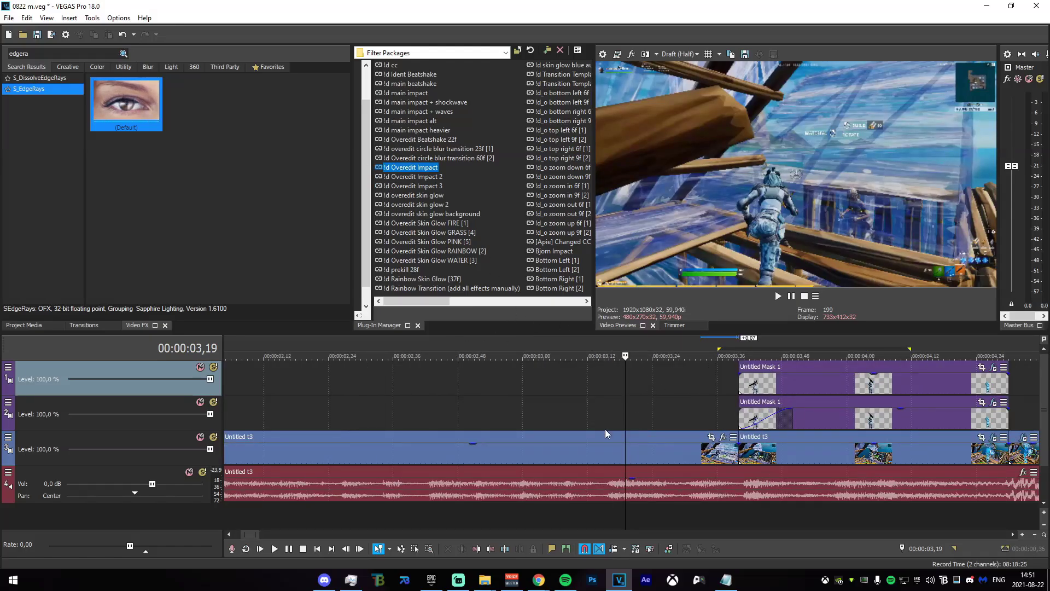
scroll(547, 425, down, 4)
drag(443, 421, 776, 444)
click(866, 417)
drag(868, 417, 659, 424)
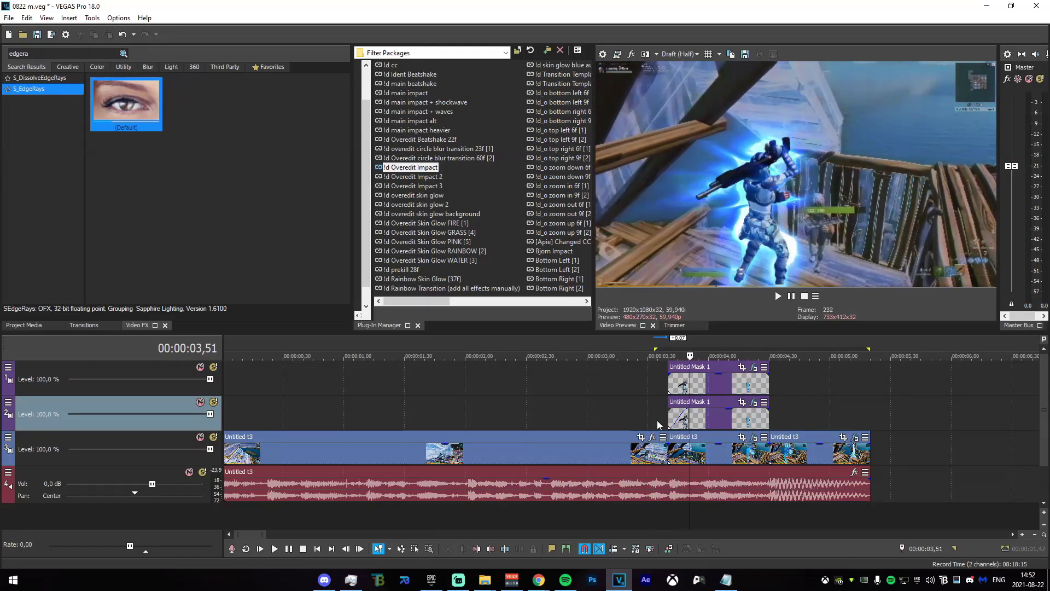
key(space)
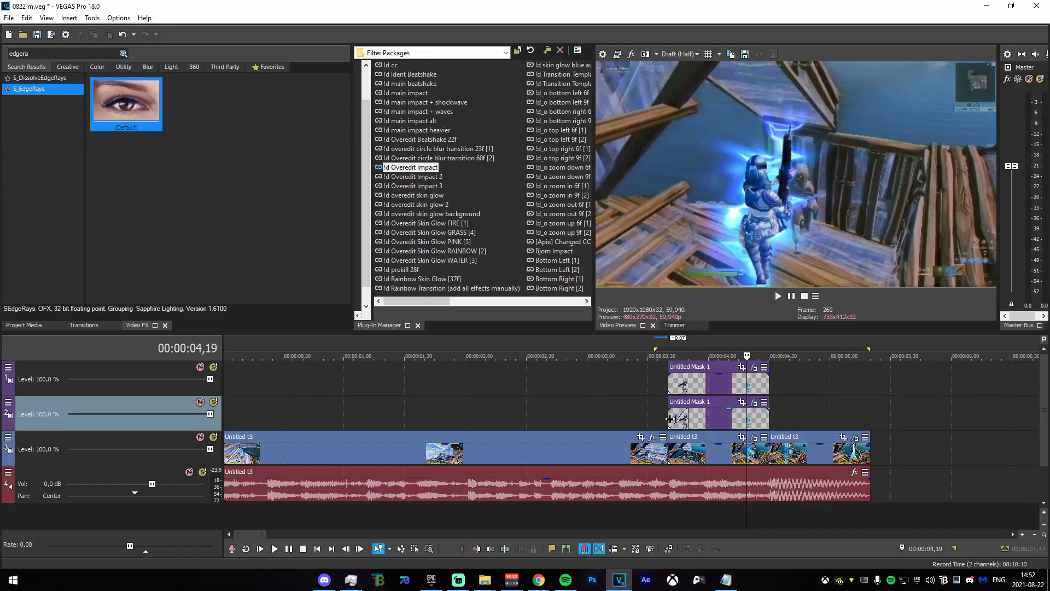
Step: Step through the end of the masked section frame by frame, then play back a shorter range around the kill
key(Right)
key(Right)
key(Right)
key(Right)
key(Right)
key(Right)
key(Right)
key(Right)
key(Right)
key(Right)
drag(835, 420, 654, 424)
key(space)
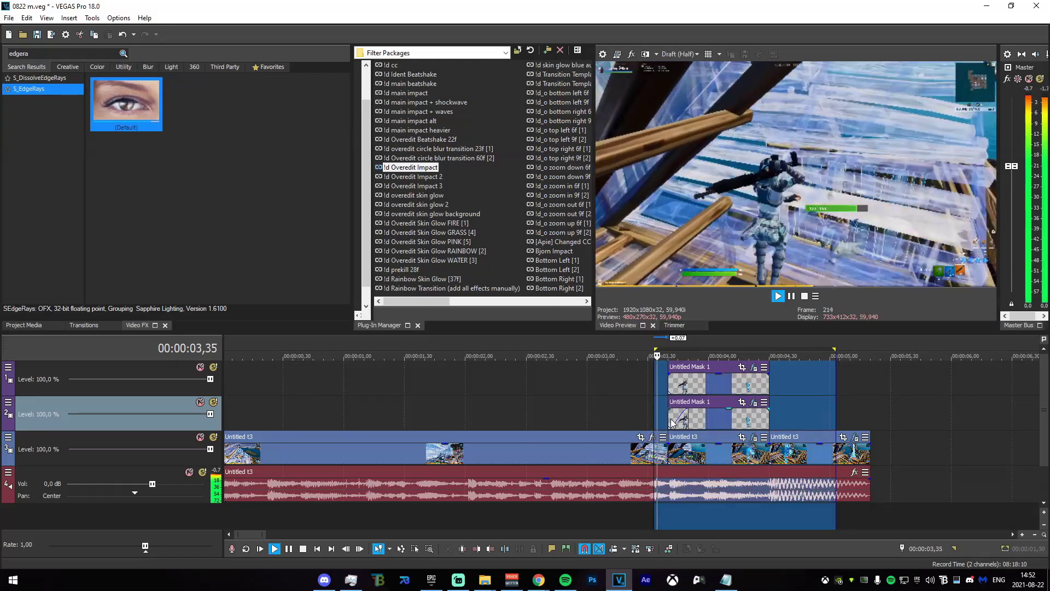
key(space)
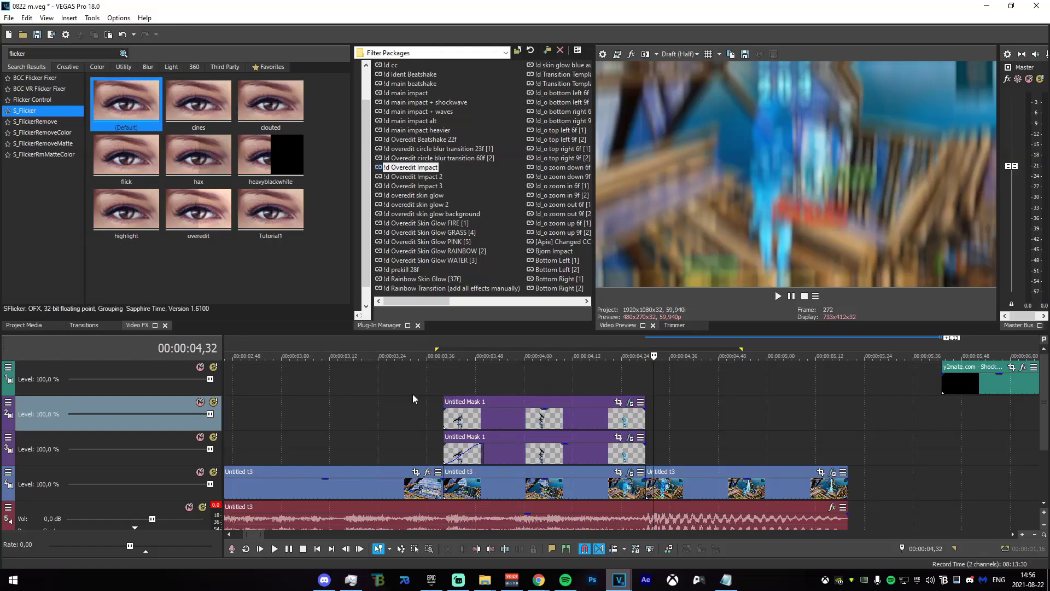
Step: Examine the impact shake at the kill and the Shockwave Explosion 05 Glass Blue Ice clip on the first track
drag(412, 394, 742, 390)
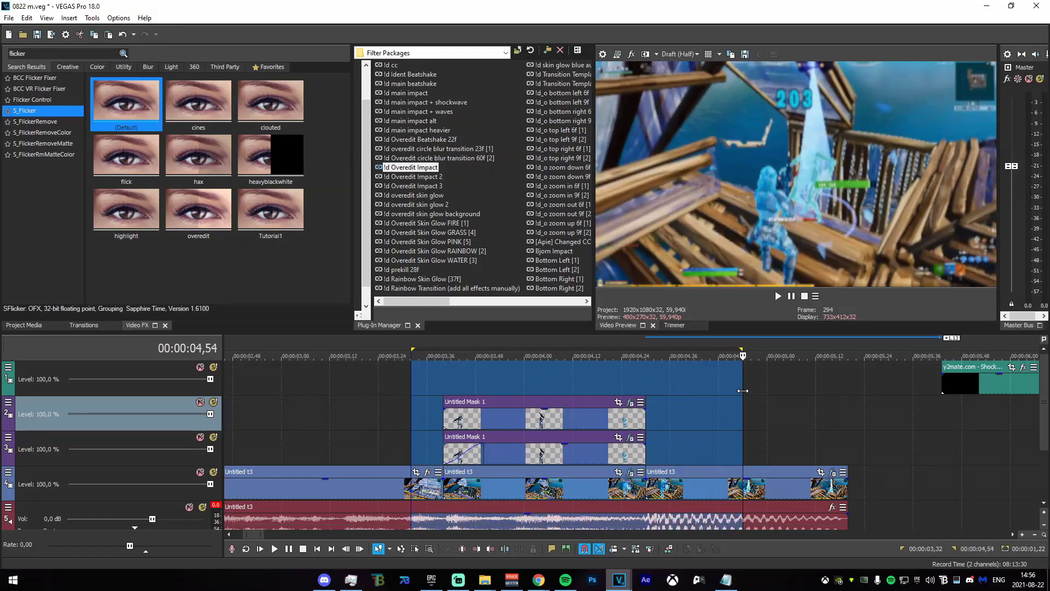
click(743, 390)
scroll(743, 404, down, 5)
click(718, 407)
drag(699, 417, 768, 427)
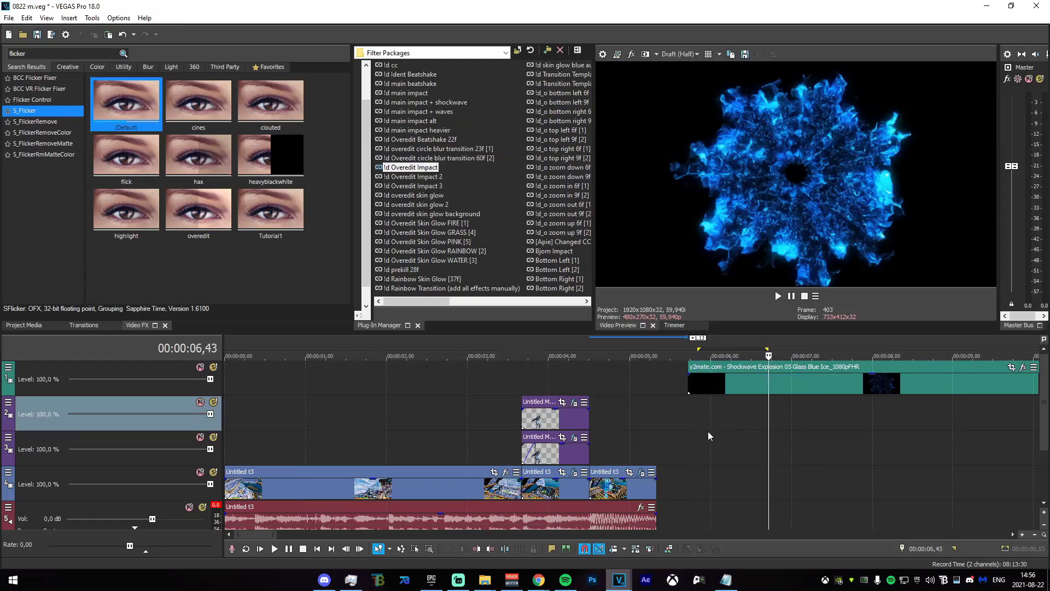
click(299, 380)
click(482, 383)
click(579, 388)
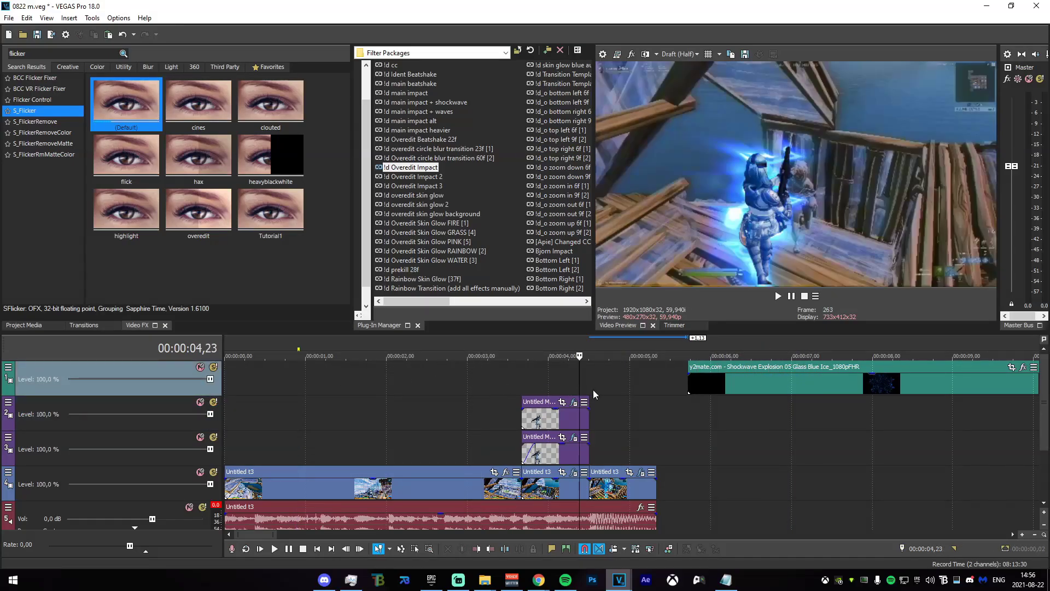
click(593, 389)
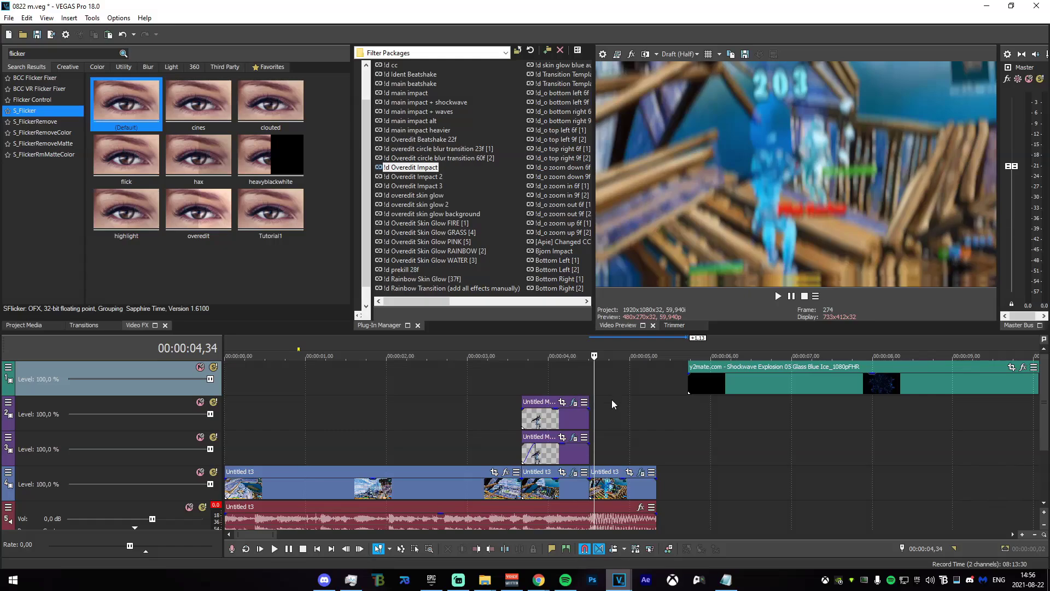
Step: Go to 00:00:04,30 and apply the default BCC Ripple preset to the last Untitled t3 section
drag(544, 377, 590, 378)
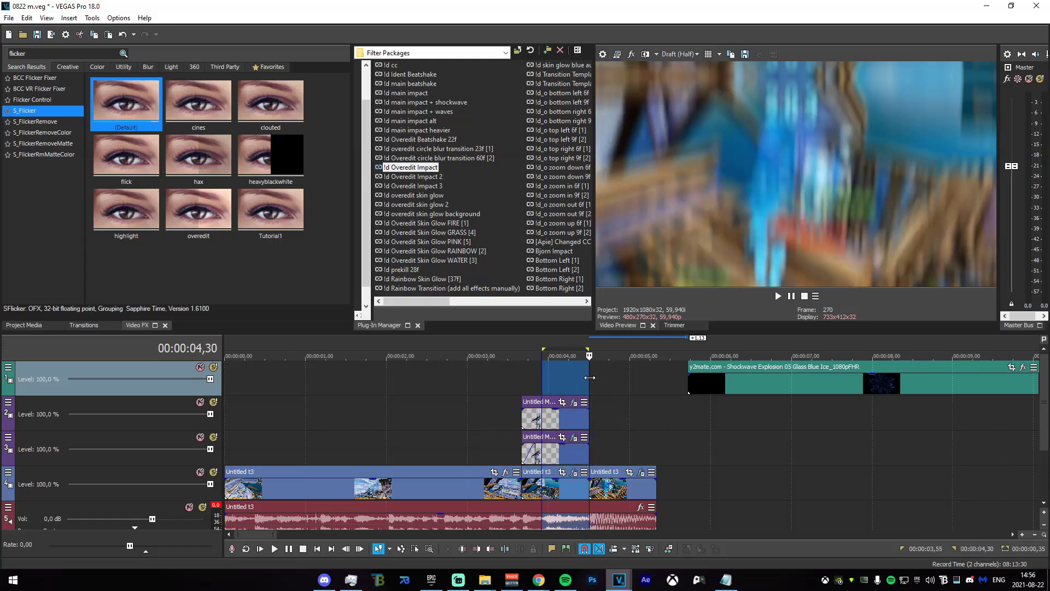
click(589, 377)
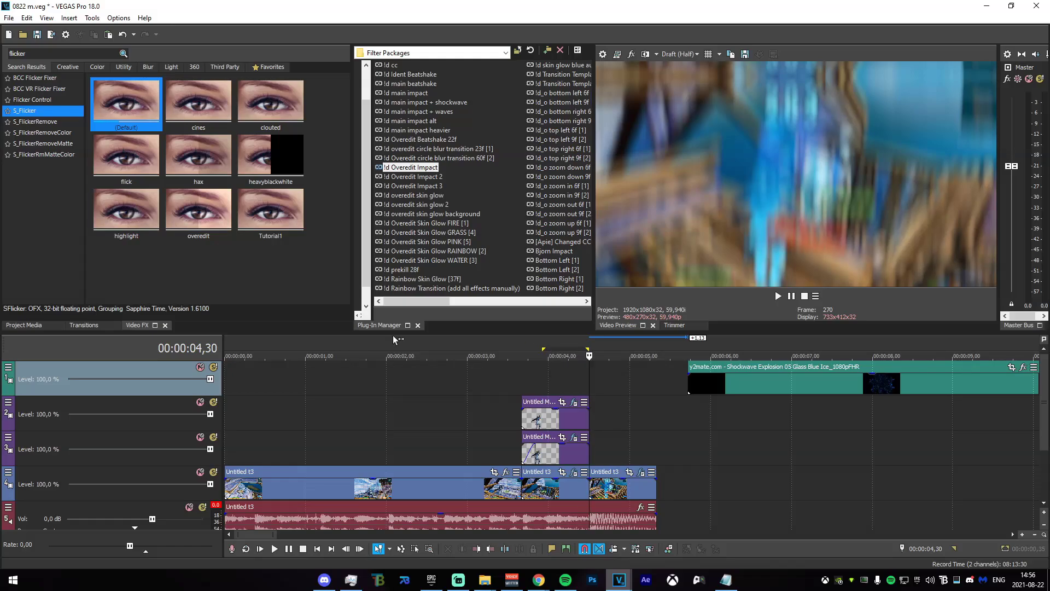
text(bcc ripple)
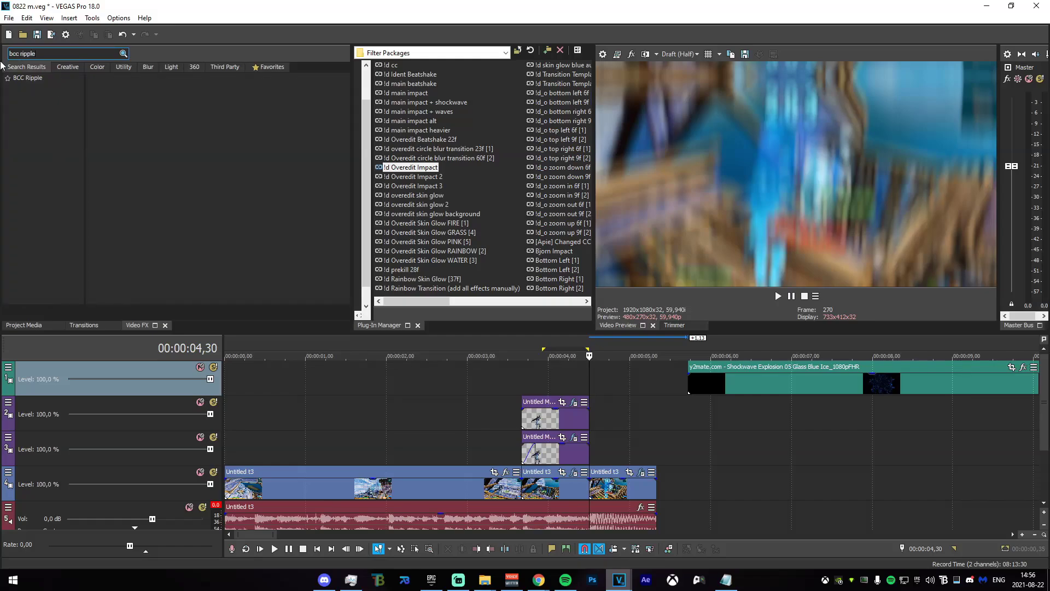
click(23, 78)
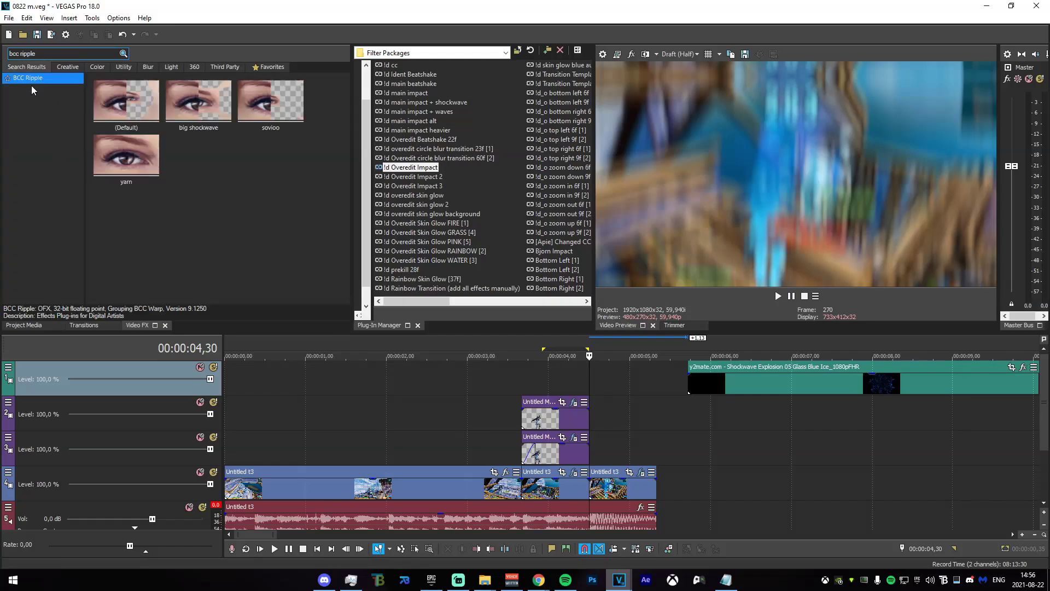
drag(113, 102, 602, 483)
drag(664, 411, 613, 484)
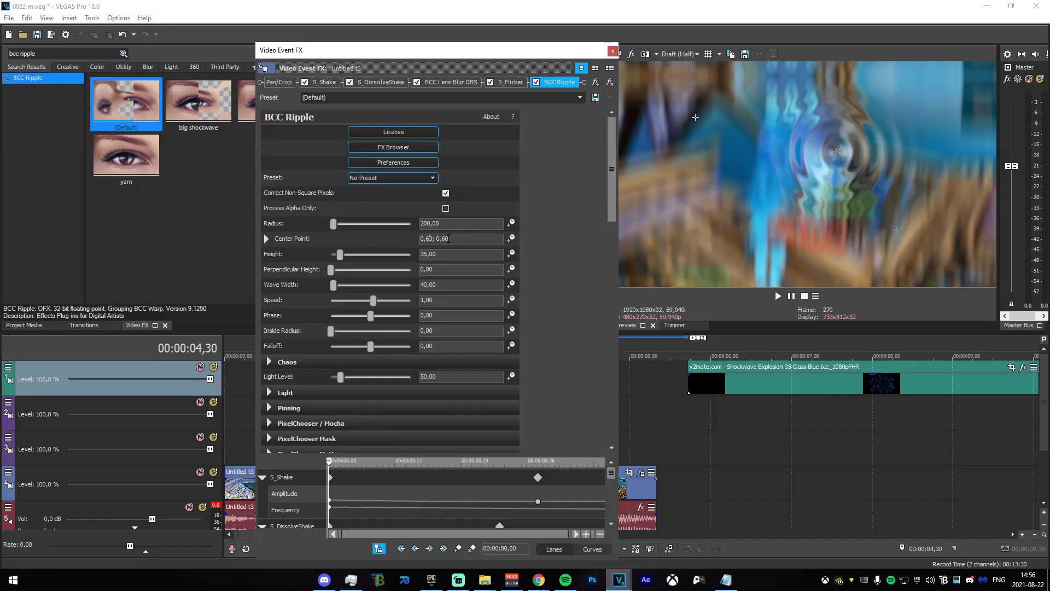
Step: Set the BCC Ripple center point to 0,50; 0,50
click(430, 241)
key(BackSpace)
text(5)
key(Return)
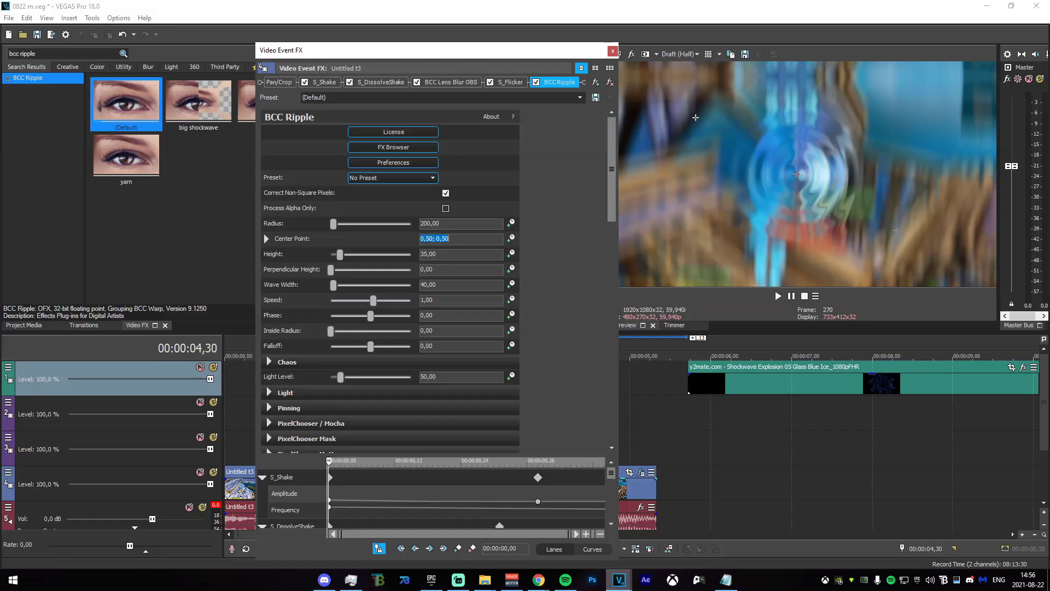
Step: Set the BCC Ripple radius to 500,00 and its height to 85,00
key(BackSpace)
text(50)
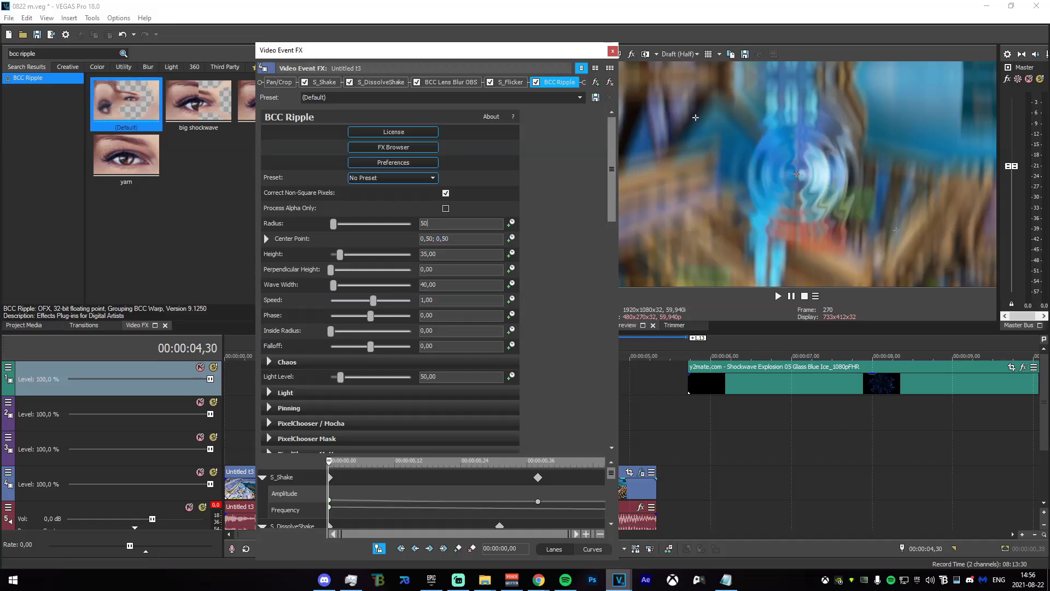
text(0)
key(Return)
double_click(453, 254)
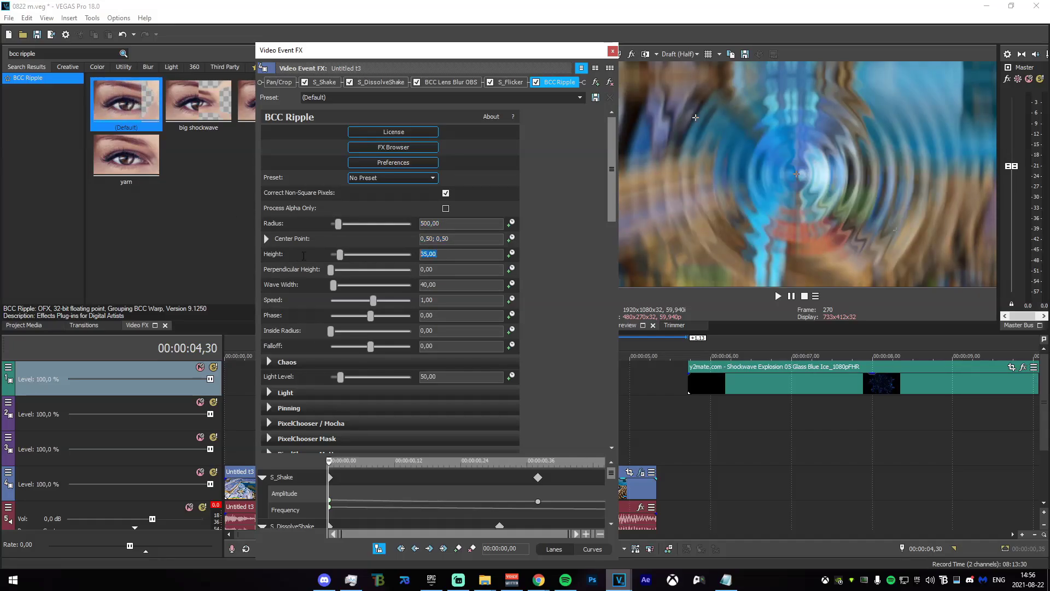
text(85)
key(Return)
Step: Set the ripple's wave width to 360,00, falloff to 100,00 and light level to 0,00
click(460, 271)
double_click(452, 285)
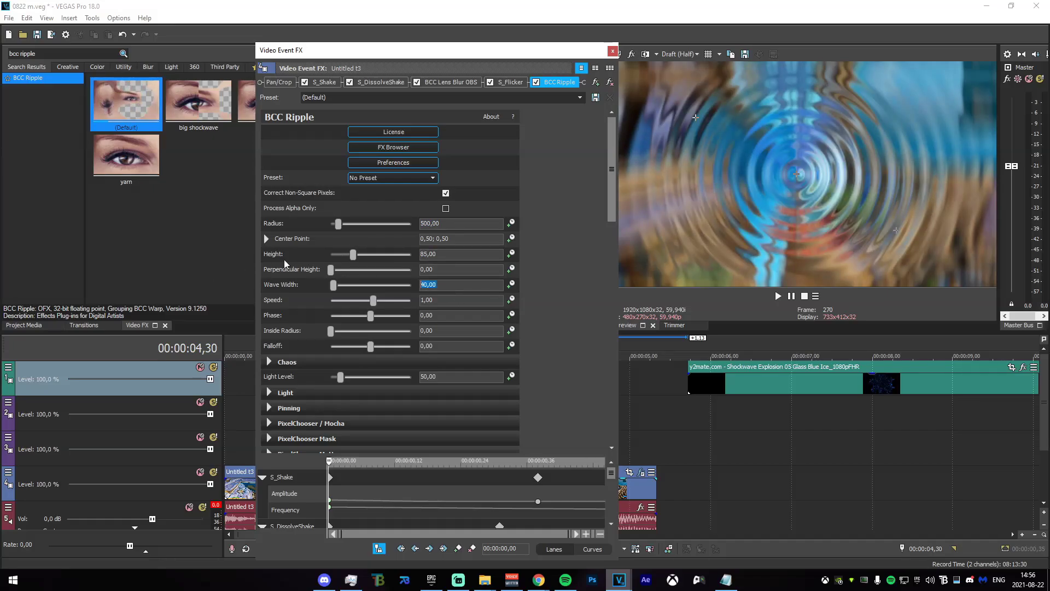
text(360)
key(Return)
click(444, 298)
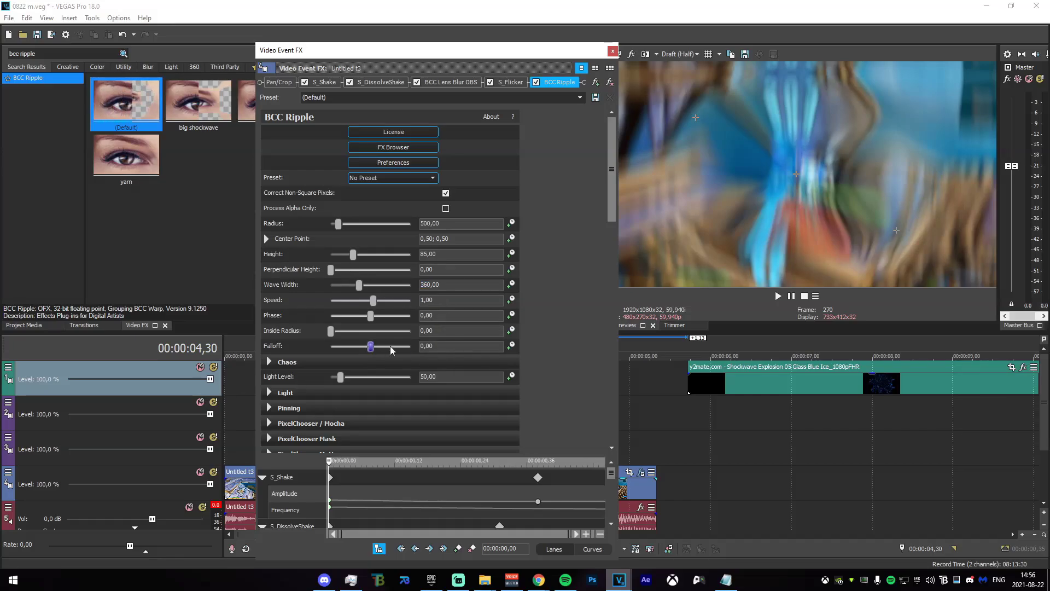
drag(390, 347, 855, 389)
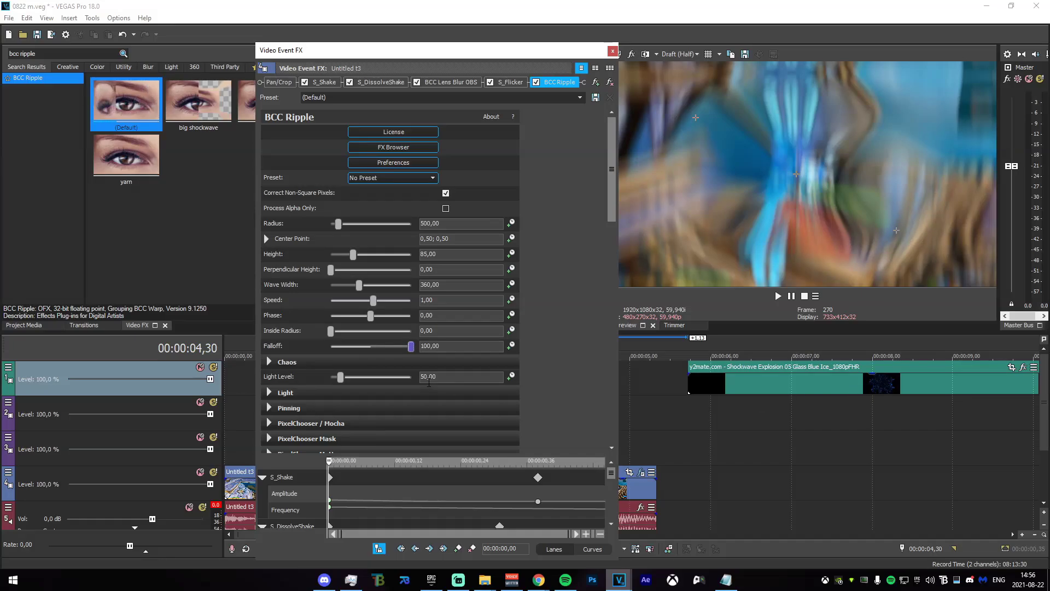
drag(341, 377, 219, 391)
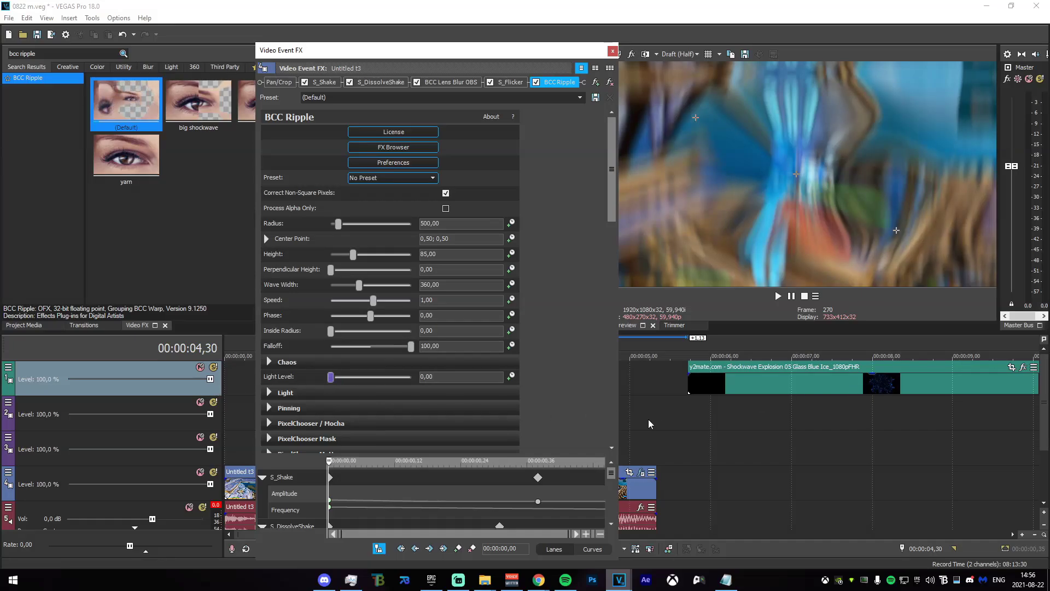
Step: At the end of the last Untitled t3 section, keyframe the ripple radius at 1500,00 and the inside radius at 1000,00
drag(515, 53, 375, 73)
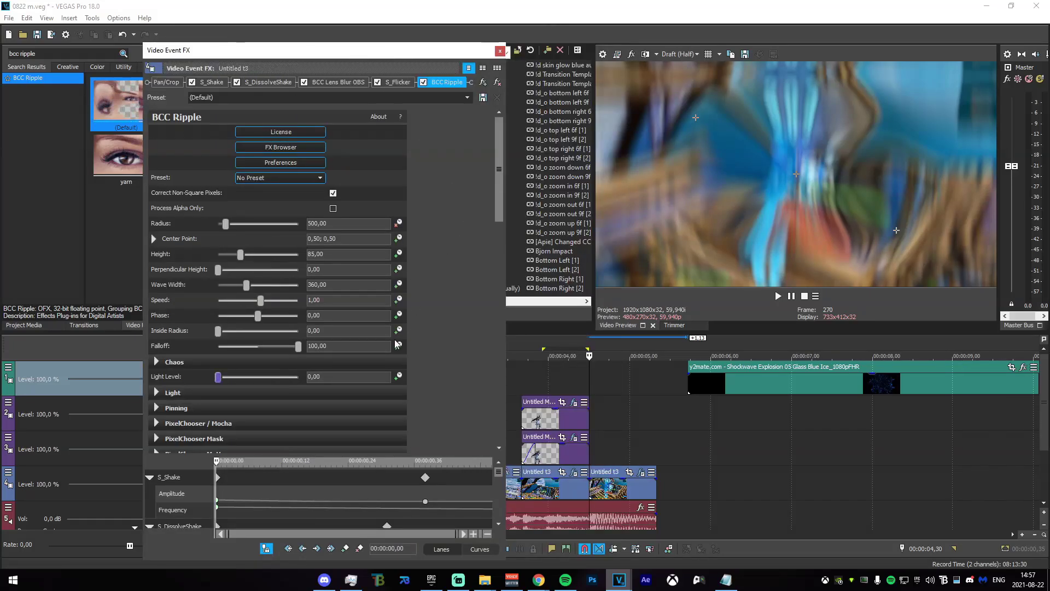
scroll(740, 477, up, 3)
drag(627, 380, 761, 394)
click(762, 393)
drag(331, 224, 192, 227)
text(1500)
key(Return)
drag(323, 330, 183, 341)
key(Return)
Step: Set the ripple's end keyframes at 00:00:05,20 to radius 2000,00 and inside radius 1500,00
click(726, 580)
drag(602, 410, 761, 415)
click(761, 415)
drag(344, 223, 275, 225)
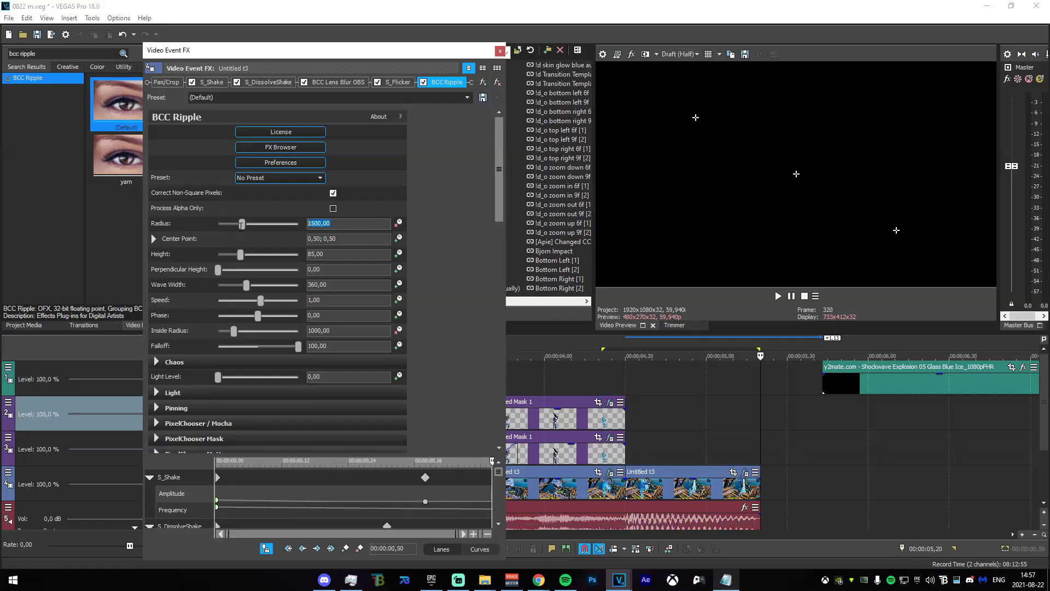
text(2000)
key(Return)
click(331, 331)
text(1)
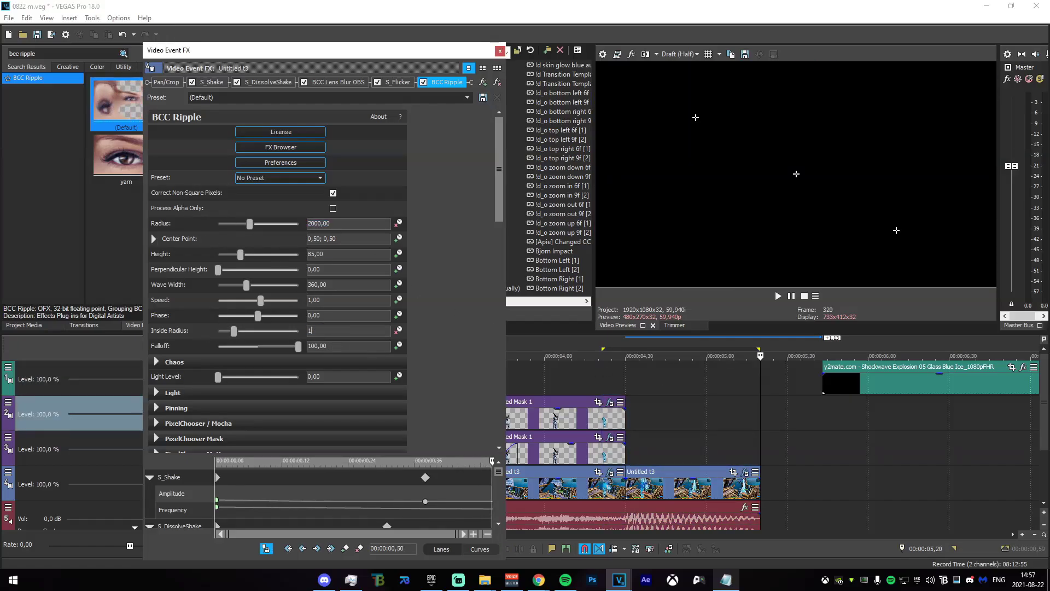
text(500)
key(Return)
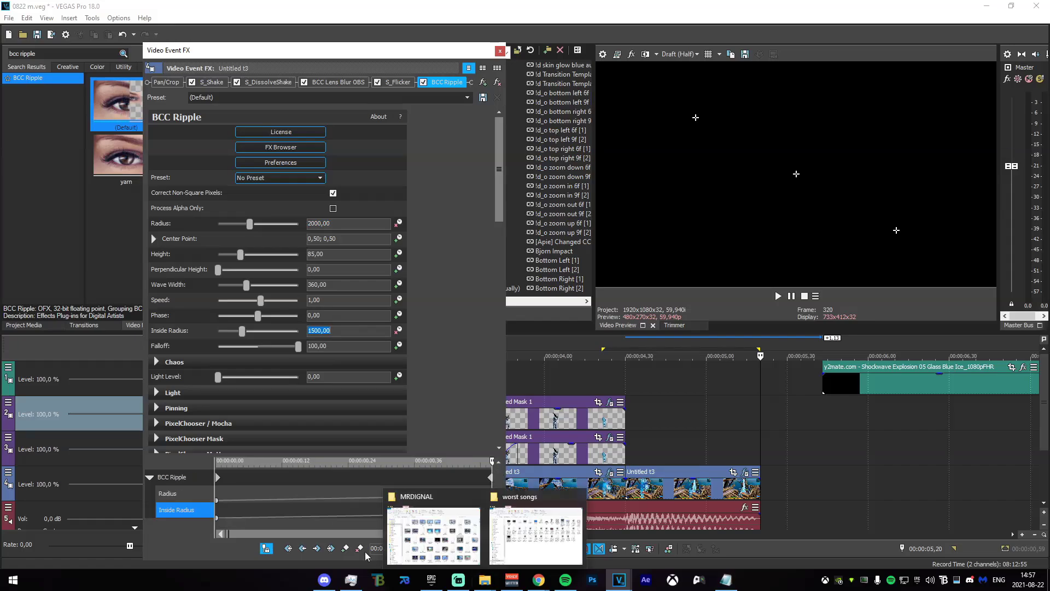
Step: Change the interpolation type of the first Radius and Inside Radius keyframes, and move BCC Ripple to the front of the effect chain
click(217, 517)
ctrl+click(217, 501)
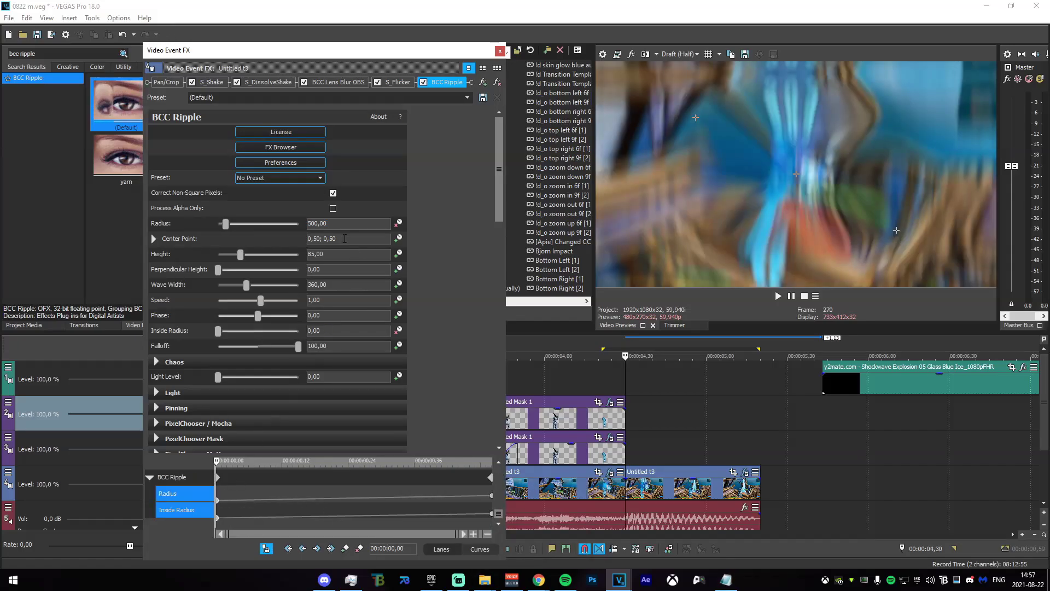
right_click(219, 501)
click(273, 429)
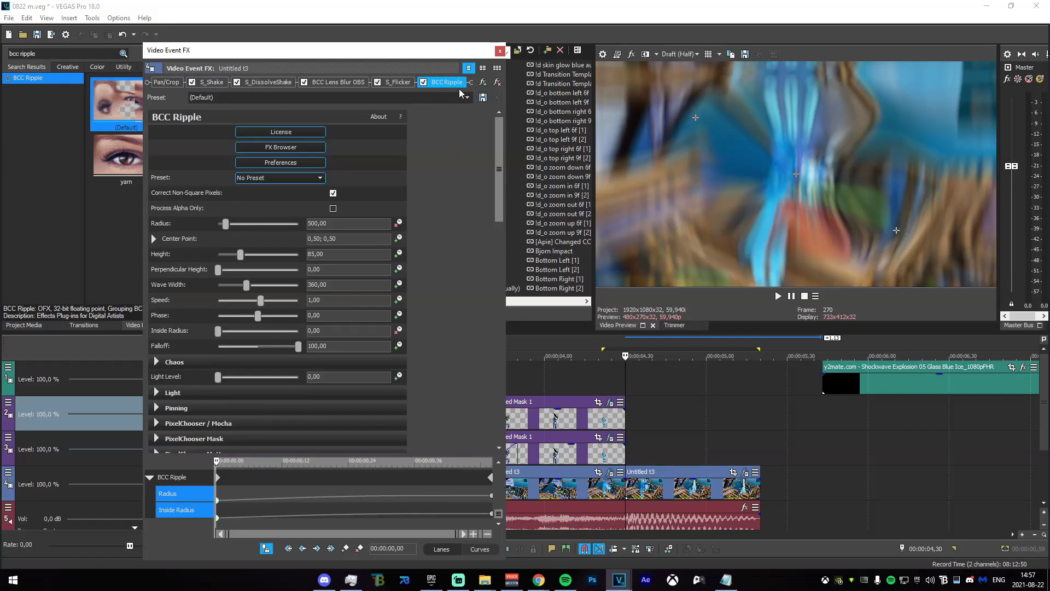
drag(208, 86, 189, 83)
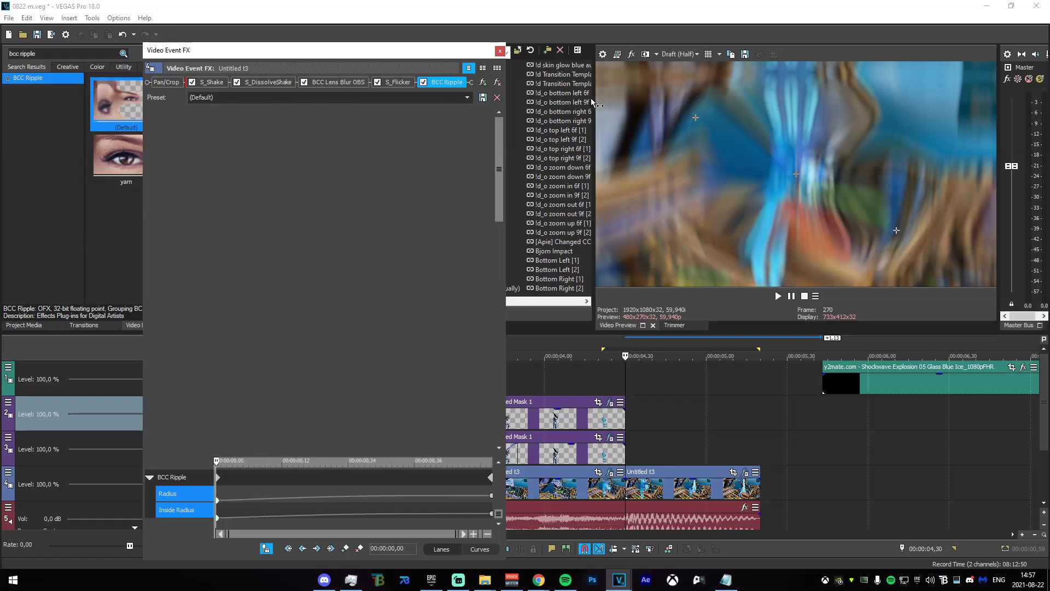
click(500, 50)
Step: Scrub through the masked section and the last Untitled t3 section to review the ripple at the kill
scroll(782, 468, up, 1)
drag(563, 396, 949, 385)
scroll(790, 375, down, 3)
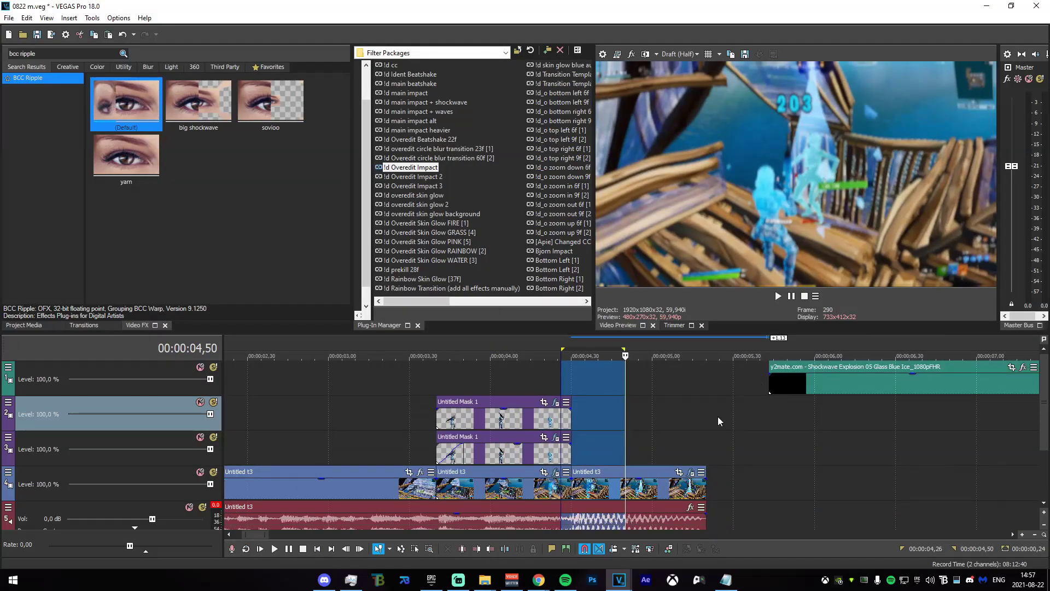
drag(717, 421, 493, 418)
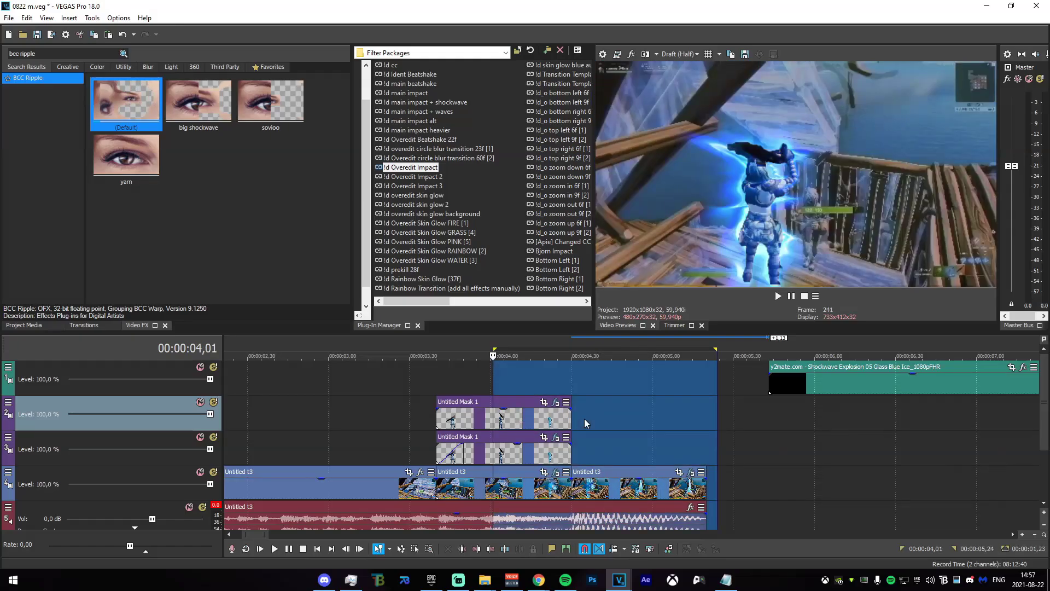
drag(527, 394, 623, 391)
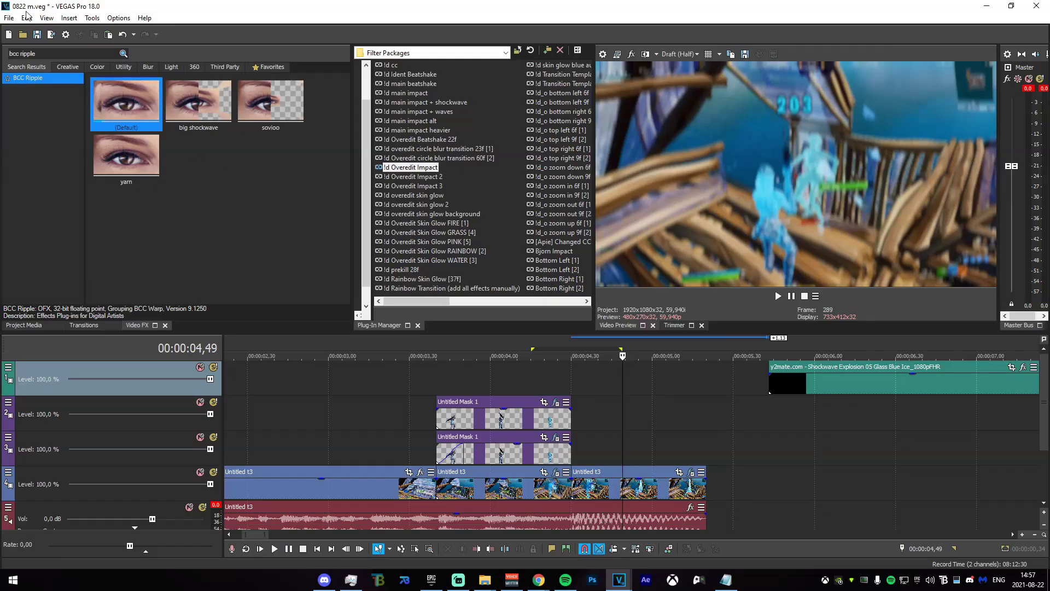
Step: Apply the impact preset of S_WarpWaves to the last Untitled t3 section and place it directly after BCC Ripple in the chain
drag(46, 53, 3, 55)
text(warpwaves)
click(33, 77)
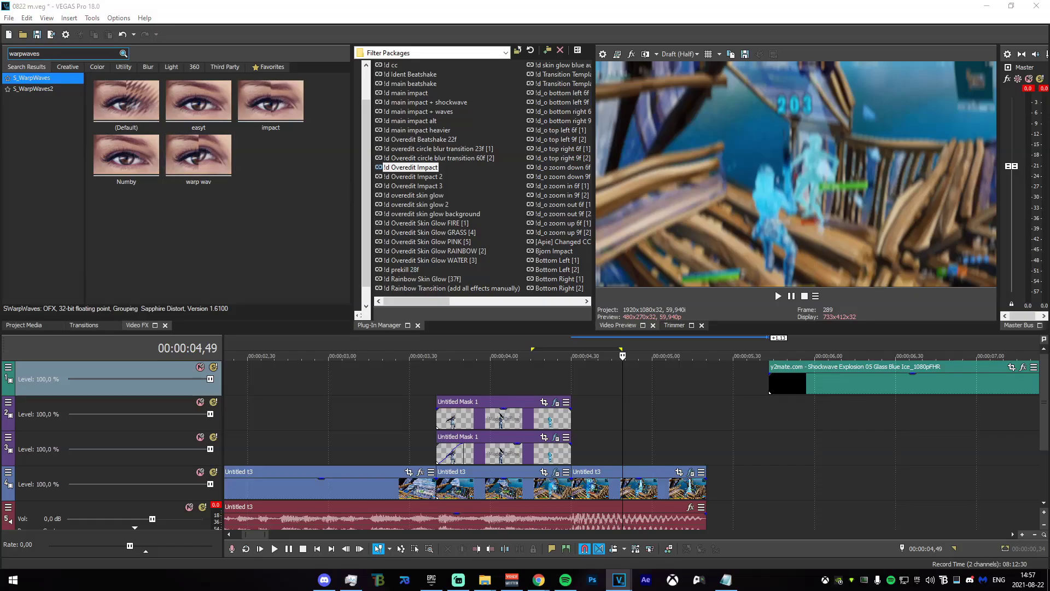
drag(257, 118, 621, 489)
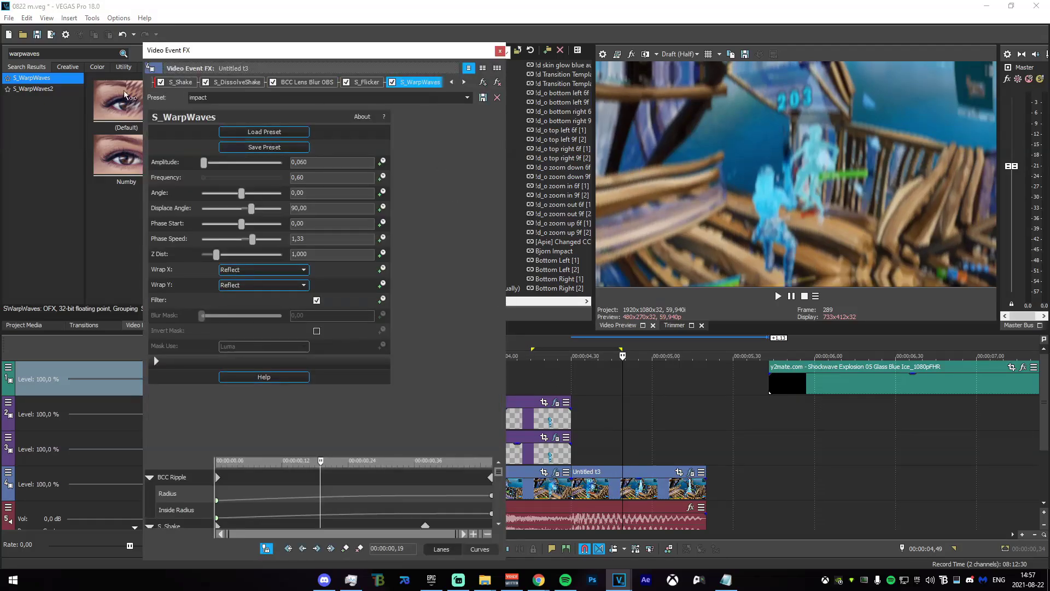
drag(166, 87, 167, 88)
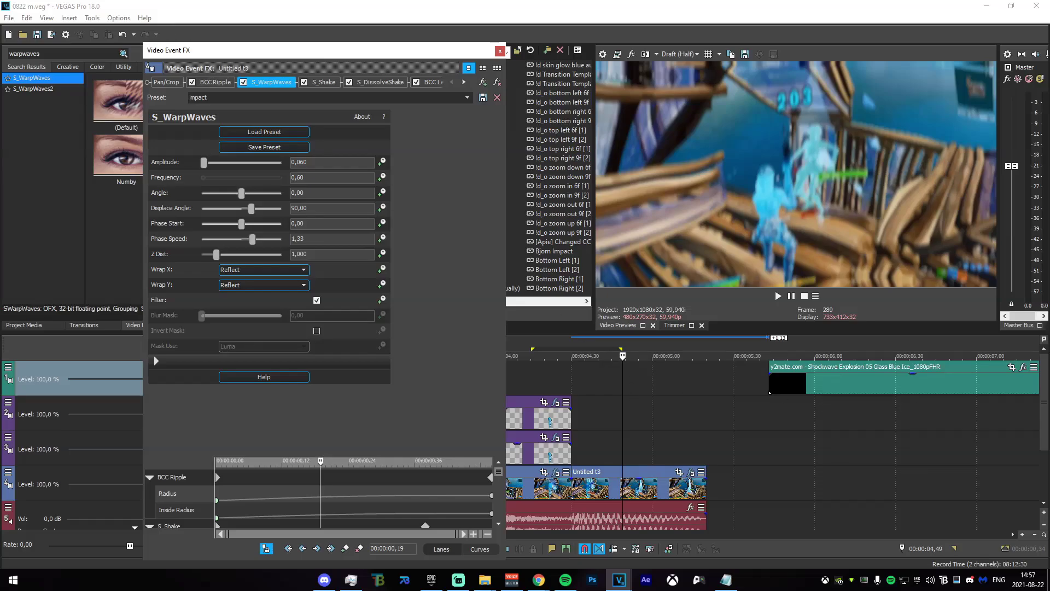
Step: At 00:00:04,30, set the S_WarpWaves amplitude to 0,000 and angle to 55,00, and turn on animation for the amplitude
click(571, 422)
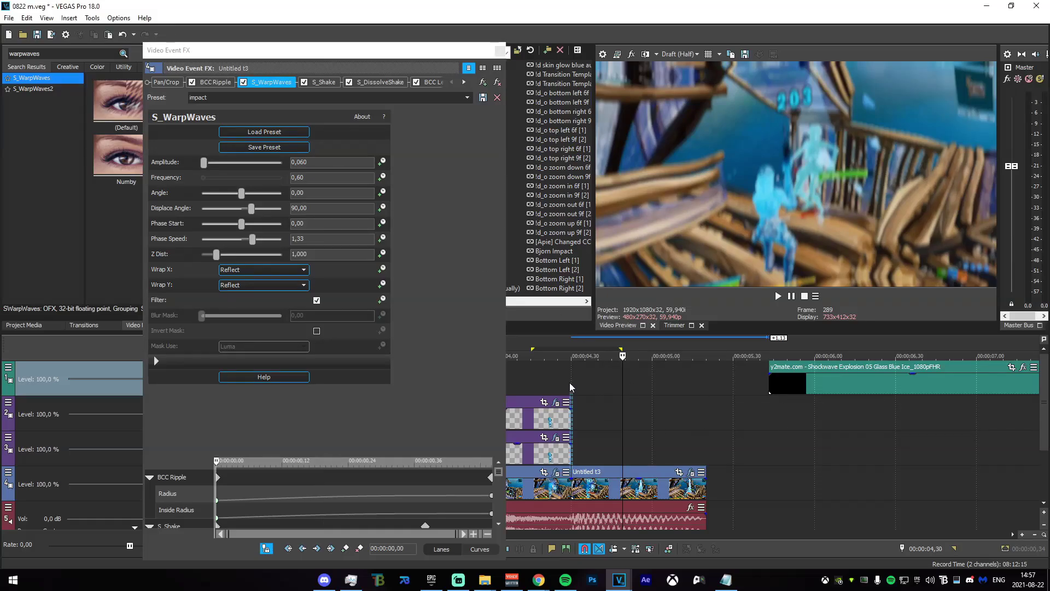
drag(203, 162, 65, 165)
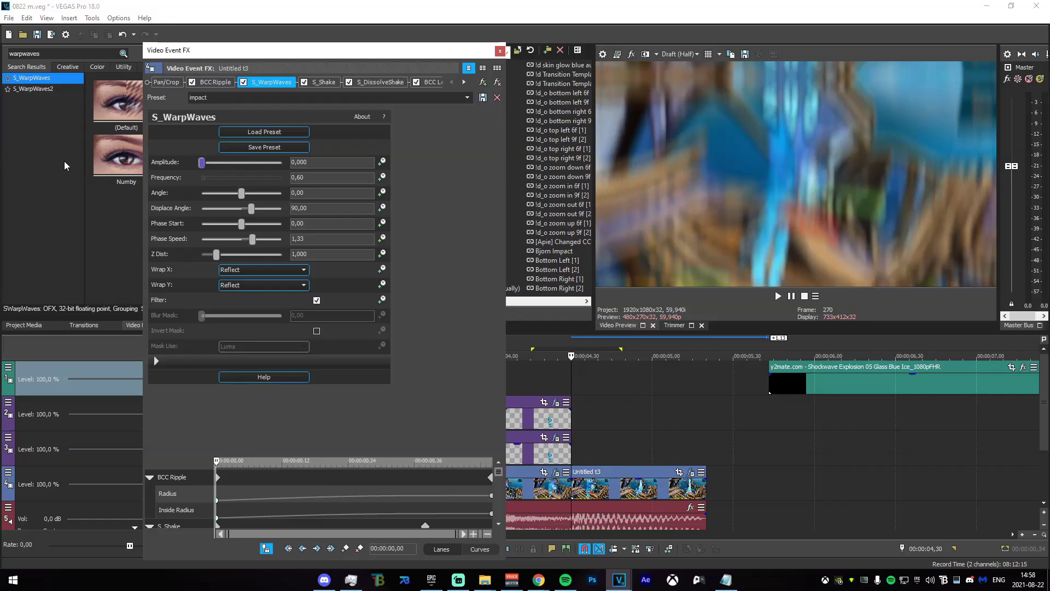
click(330, 193)
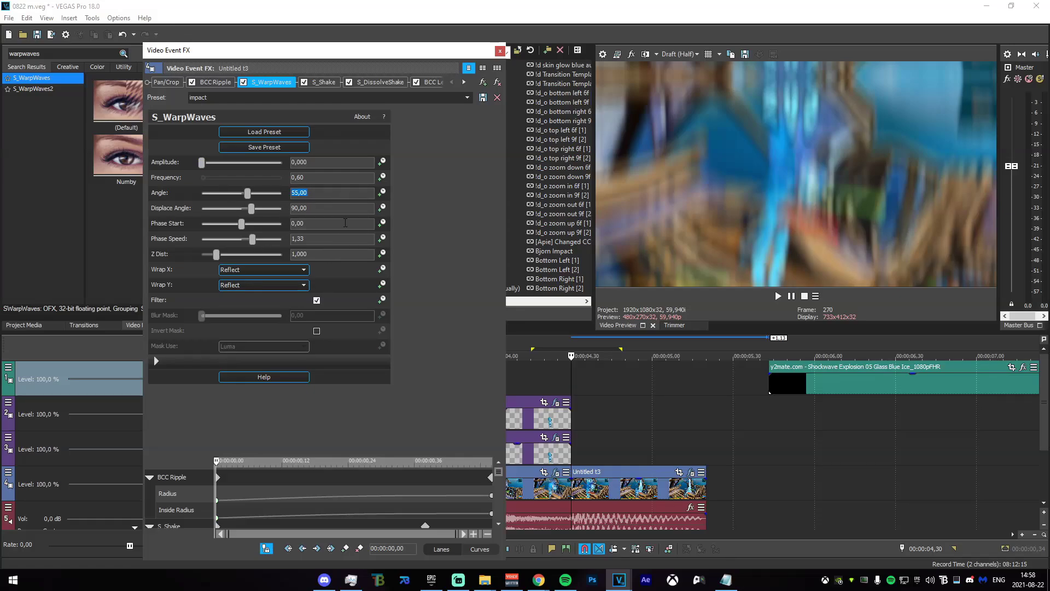
click(383, 162)
click(572, 379)
key(space)
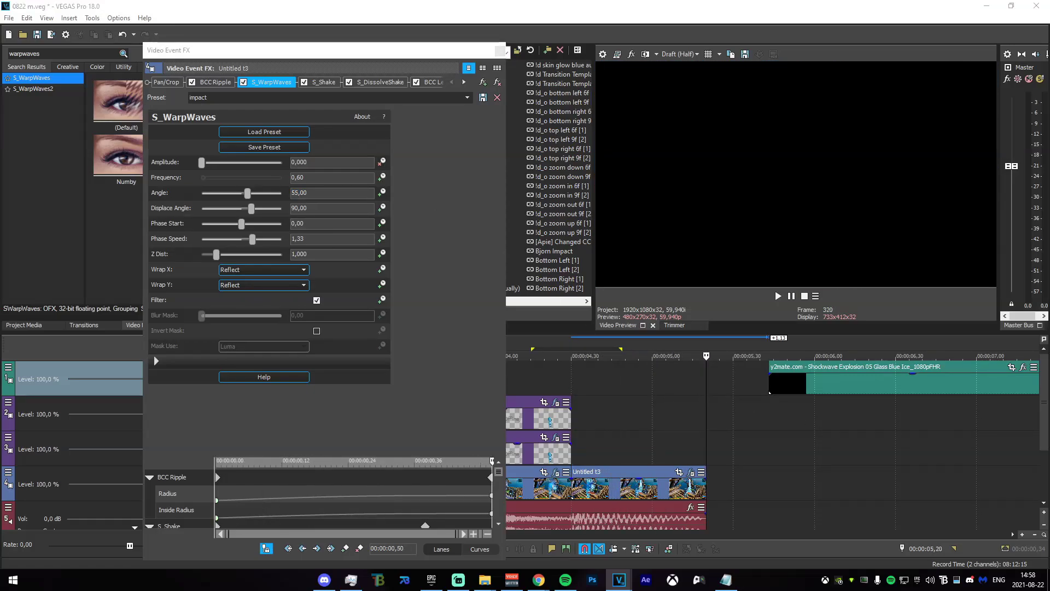
Step: Keyframe the S_WarpWaves amplitude at 0,030 at the section's start and 0,010 at its end
click(570, 379)
click(323, 163)
drag(572, 393, 706, 399)
click(235, 158)
text(0,01)
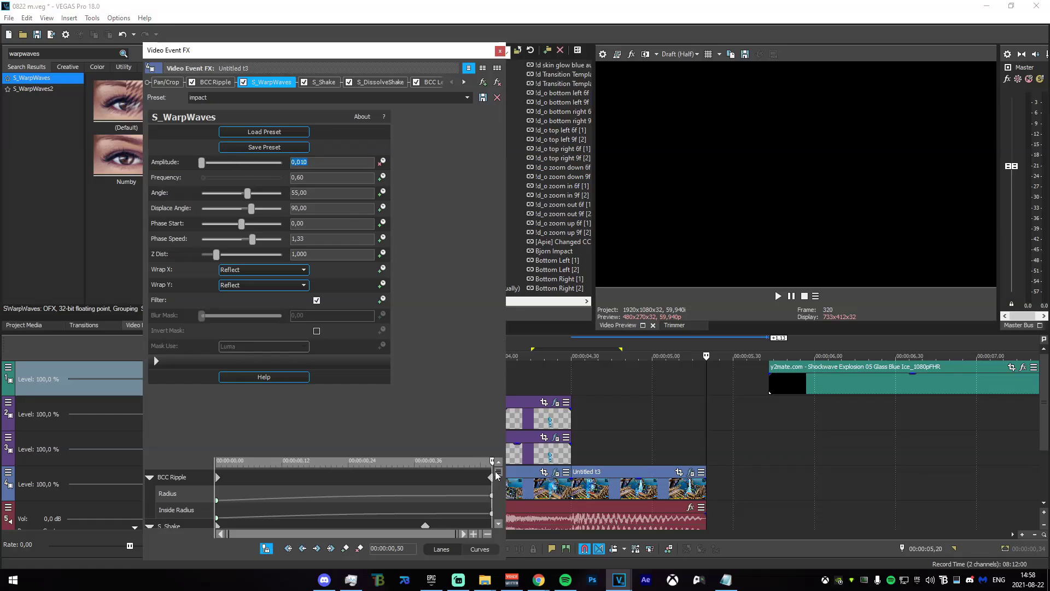
Step: Change the interpolation type of the first S_WarpWaves Amplitude keyframe
drag(497, 472, 495, 579)
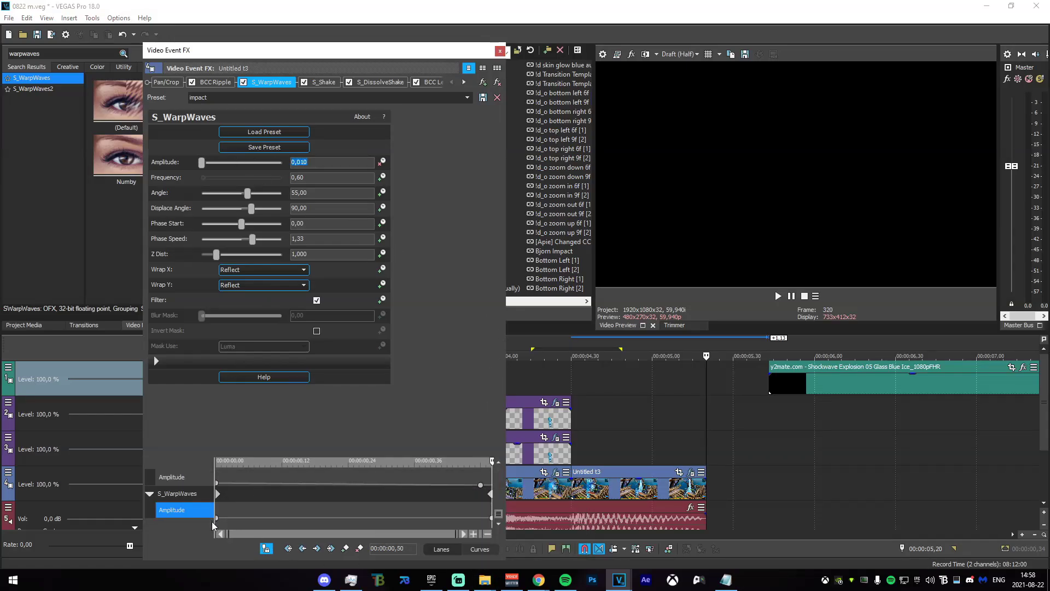
right_click(218, 517)
click(262, 446)
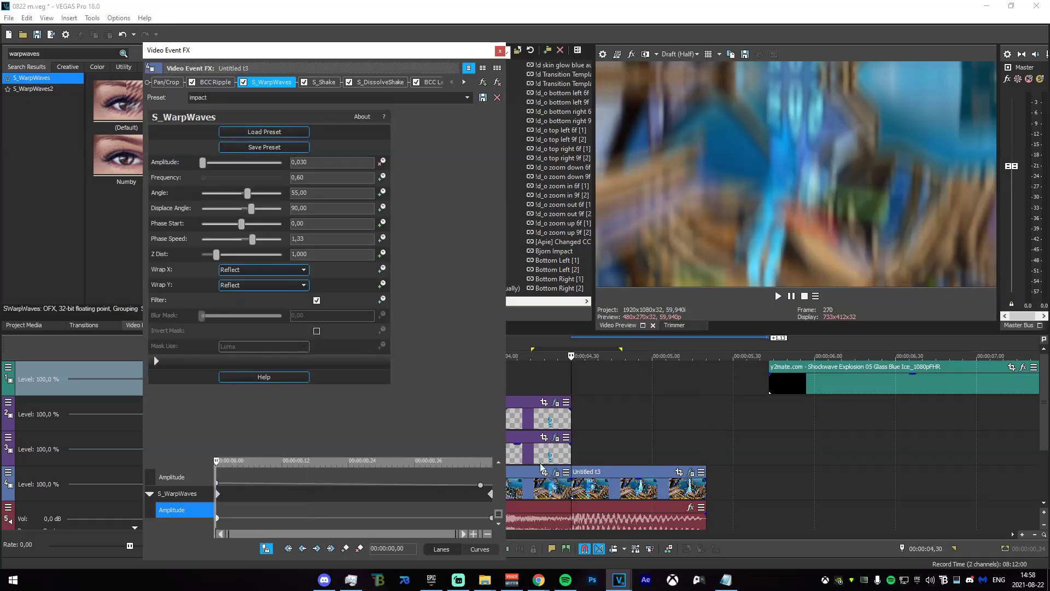
Step: Play back the range from 00:00:04,22 to 00:00:05,23, close the effect settings and scrub through the kill again
drag(550, 382, 710, 392)
key(space)
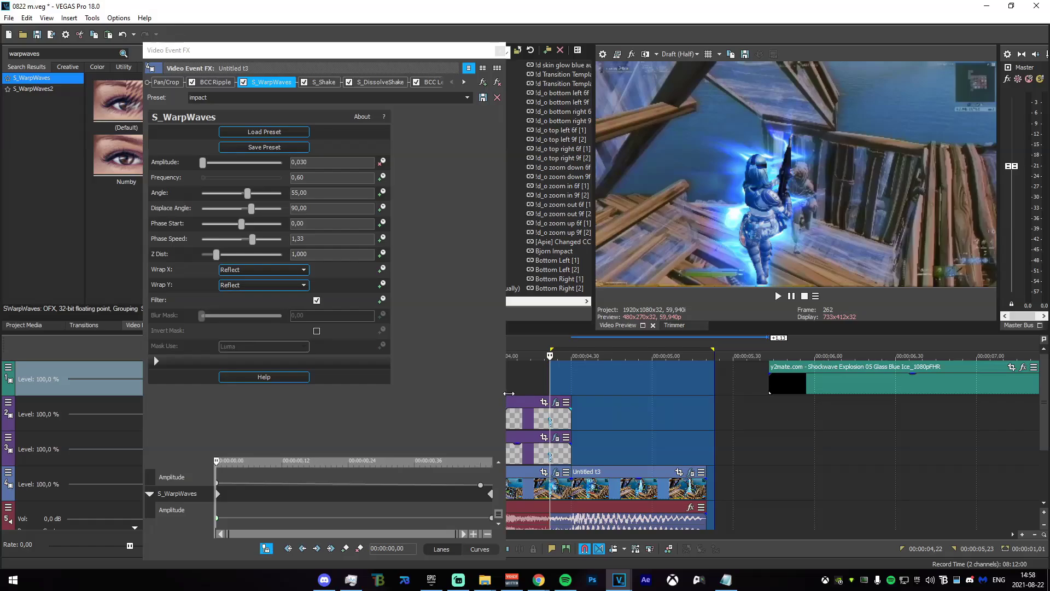
key(space)
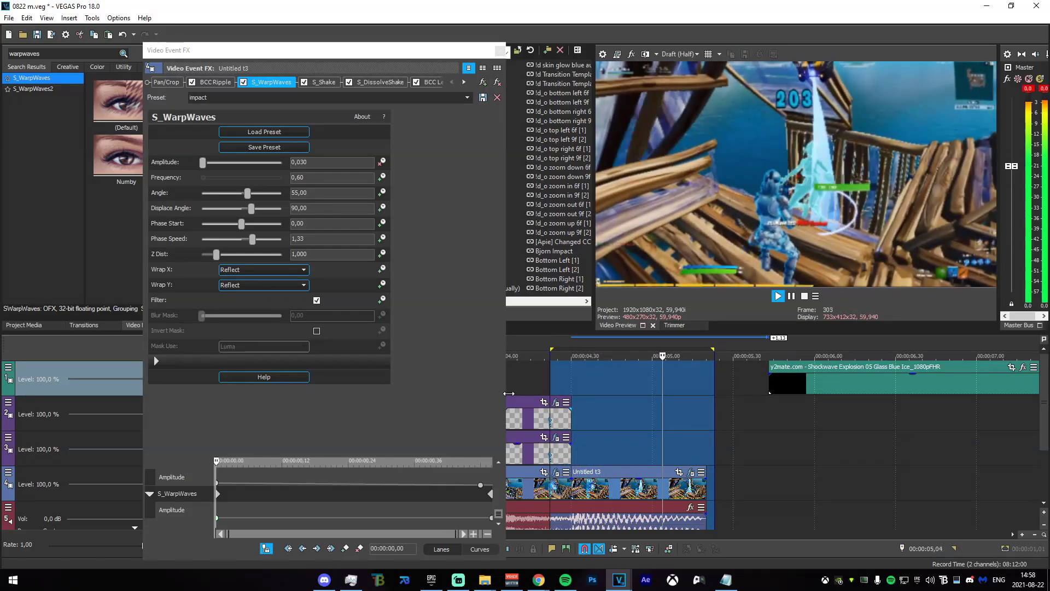
key(space)
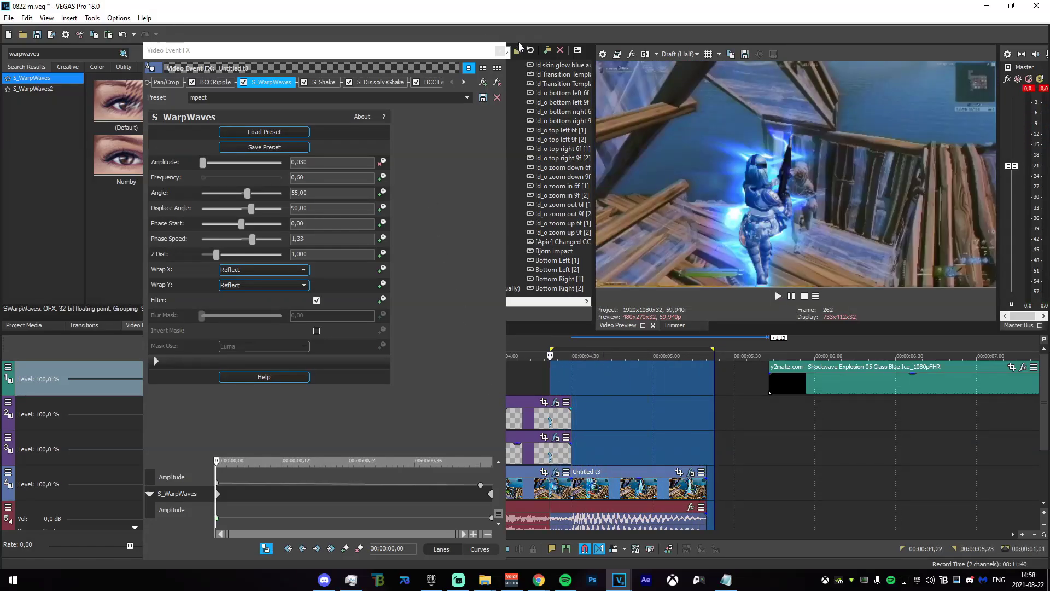
click(500, 50)
drag(411, 381, 666, 395)
click(667, 411)
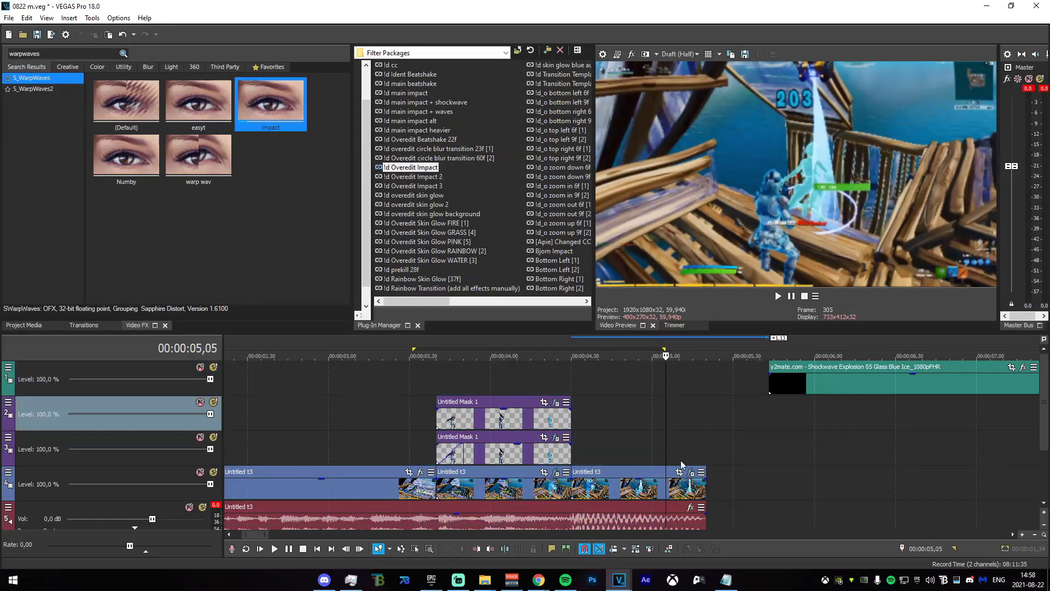
Step: Move the Shockwave Explosion 05 Glass Blue Ice clip to the kill and trim its black beginning off at 00:00:04,30
click(575, 385)
drag(789, 382, 602, 383)
click(561, 384)
click(569, 389)
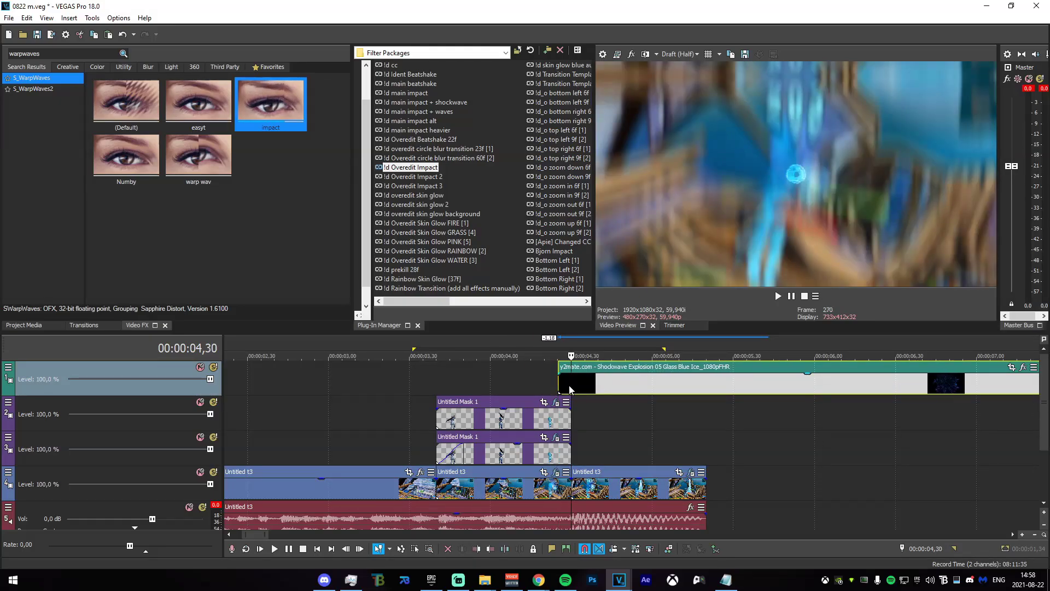
click(562, 382)
key(Delete)
click(573, 391)
Step: Paste the event attributes of the kill clip's last section onto the Shockwave Explosion clip and scrub through the result
scroll(572, 396, down, 2)
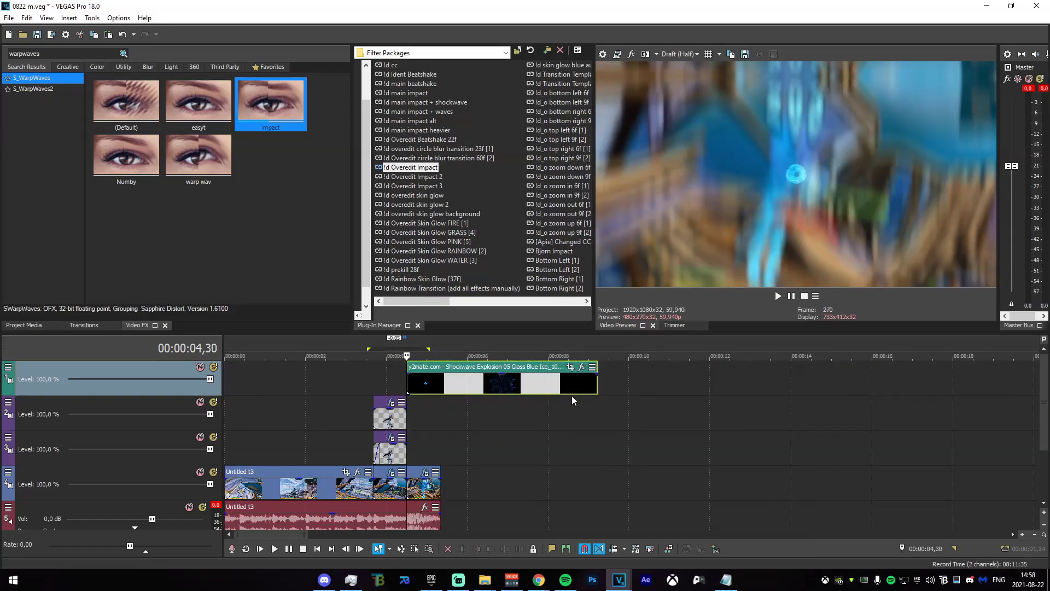
scroll(572, 396, up, 1)
click(603, 489)
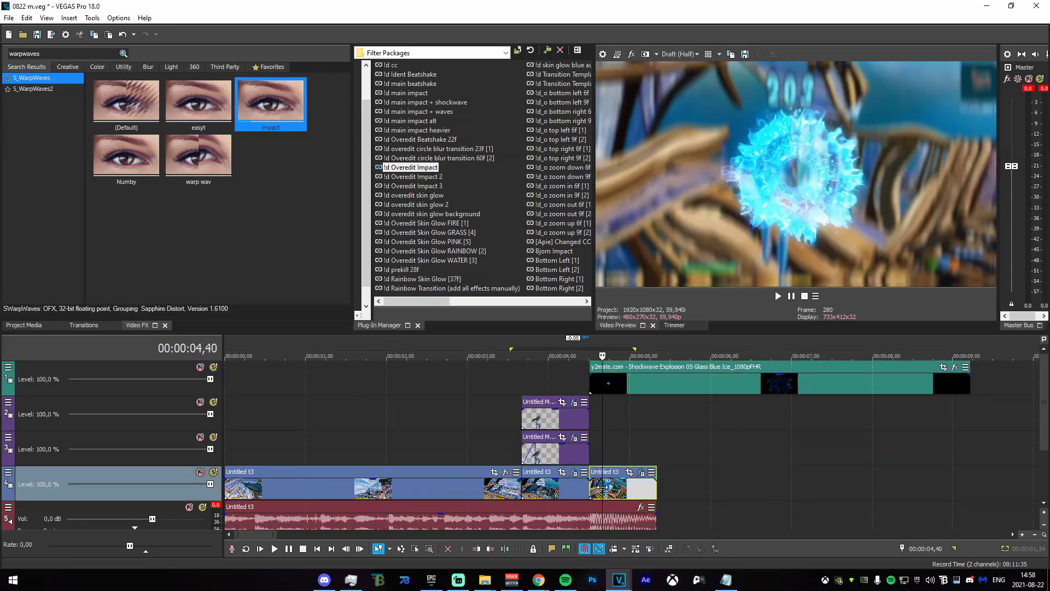
click(590, 485)
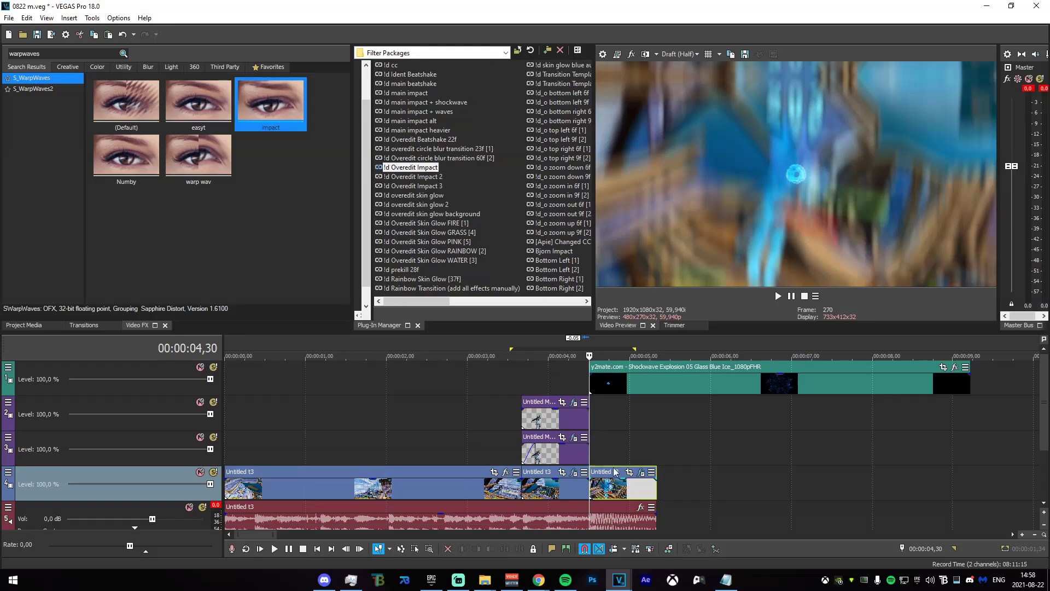
right_click(593, 382)
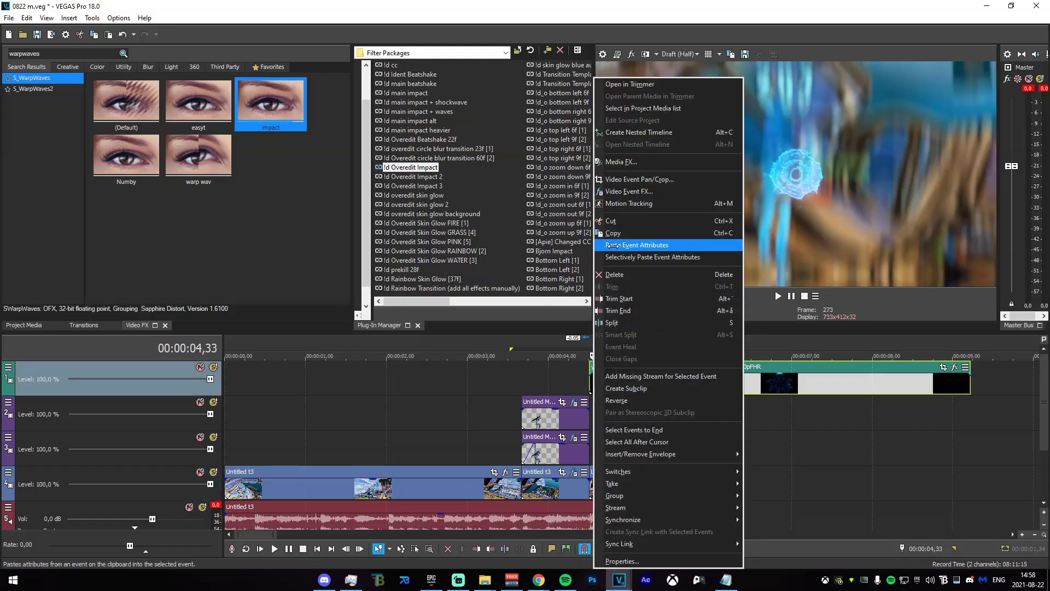
click(667, 249)
scroll(594, 393, up, 3)
drag(573, 394, 725, 396)
click(777, 293)
click(750, 391)
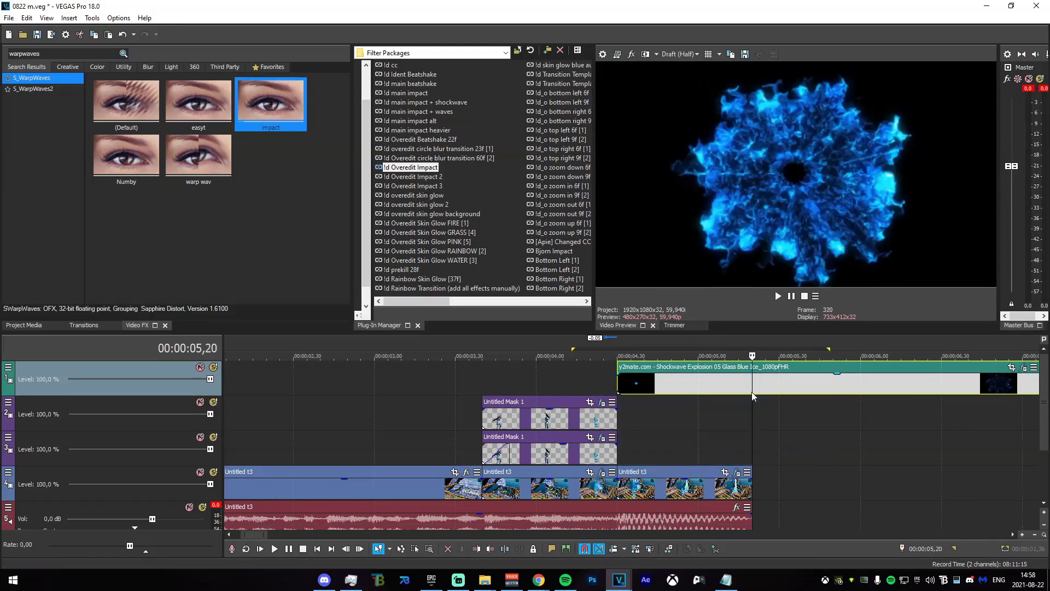
Step: Time-compress the Shockwave Explosion clip until it ends at about 00:00:06,12, and scrub through it to check the speed
scroll(739, 402, down, 3)
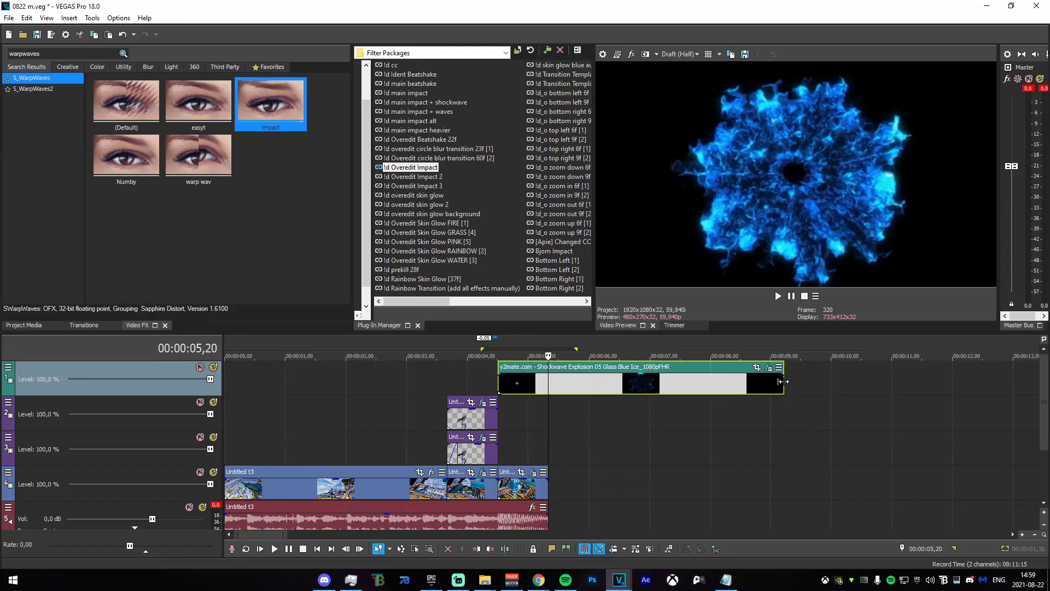
drag(781, 381, 570, 381)
scroll(524, 410, up, 3)
drag(356, 375, 548, 383)
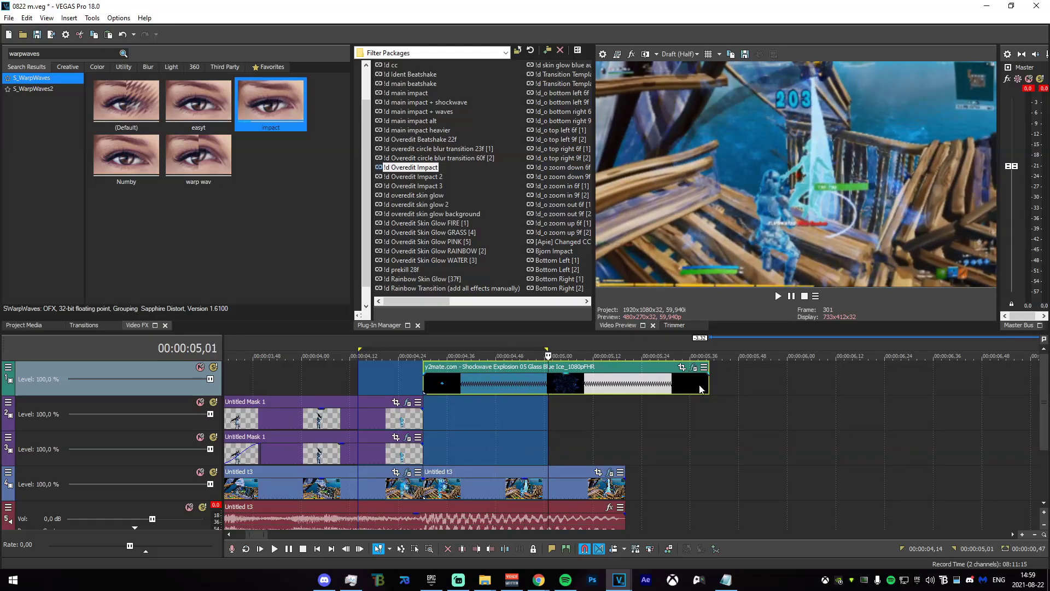
drag(452, 414, 520, 420)
click(524, 418)
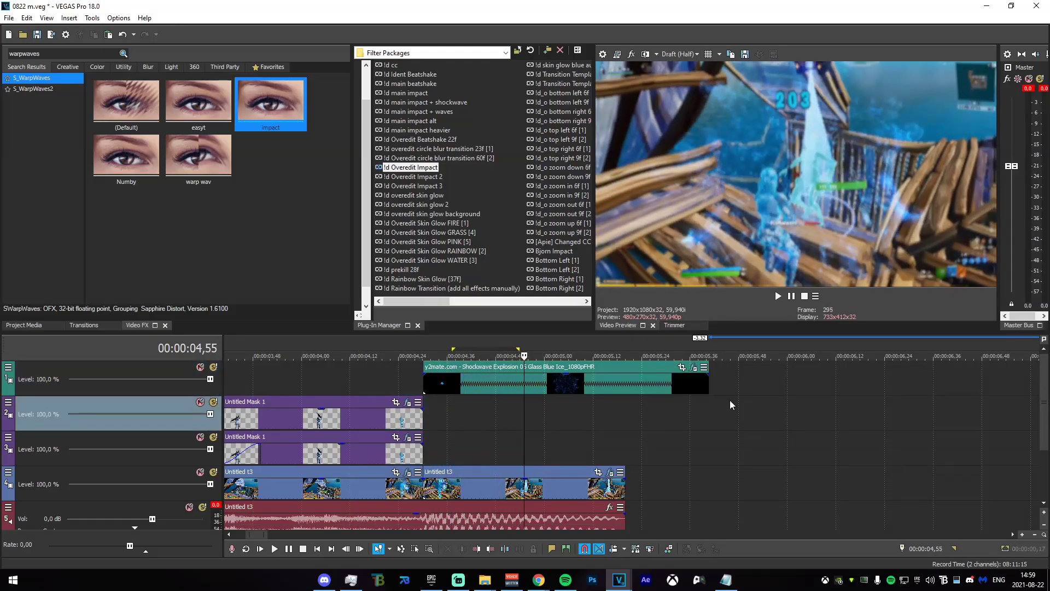
drag(709, 383, 856, 399)
drag(435, 421, 520, 422)
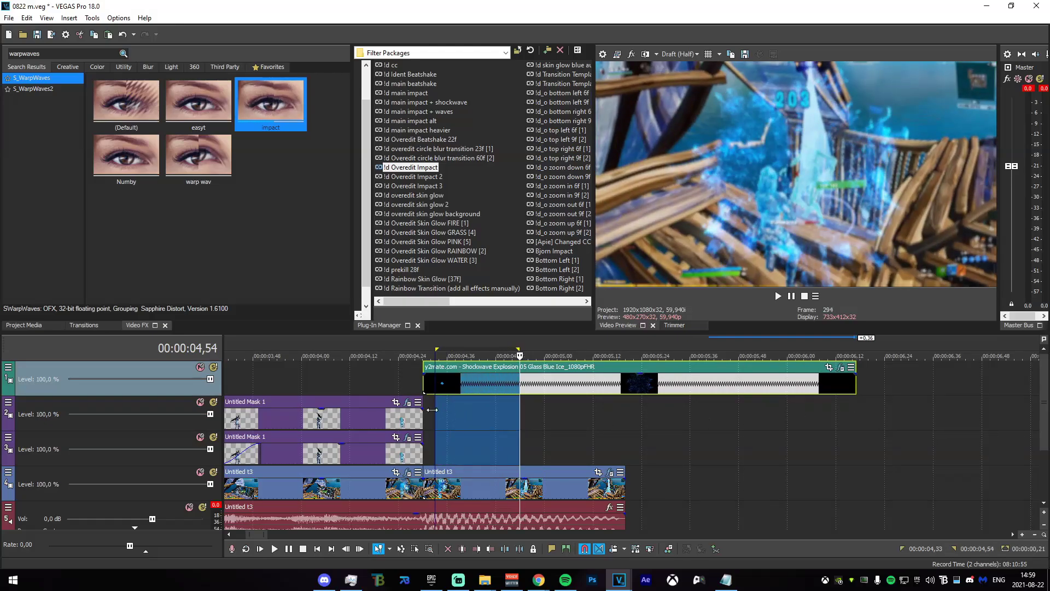
drag(429, 418, 633, 418)
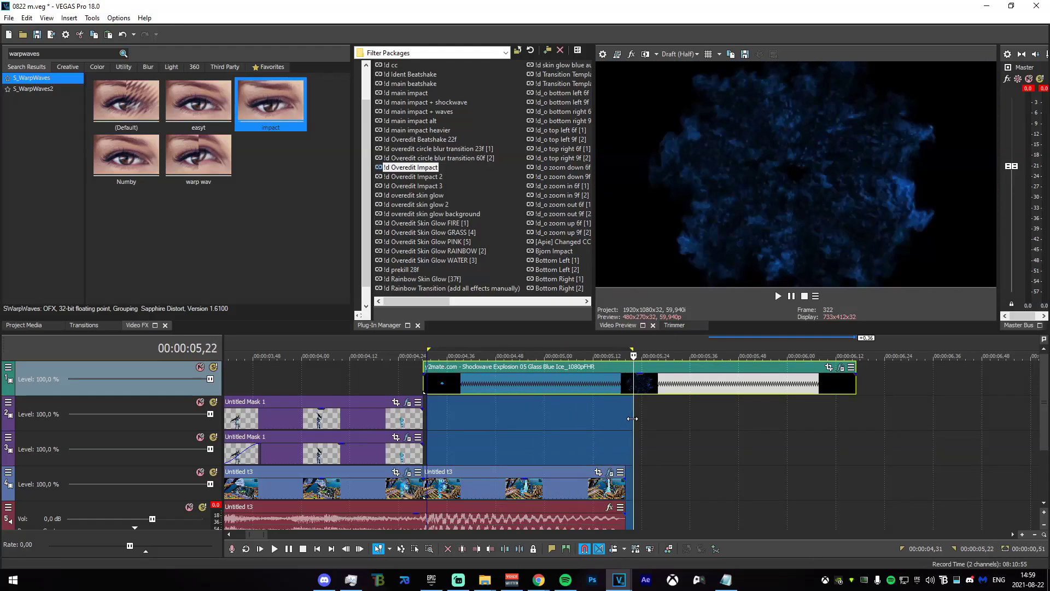
Step: Trim the Shockwave Explosion clip's end to the end of the kill clip, fade it out and play back the section
drag(856, 382, 625, 376)
click(627, 387)
drag(627, 418, 384, 418)
key(space)
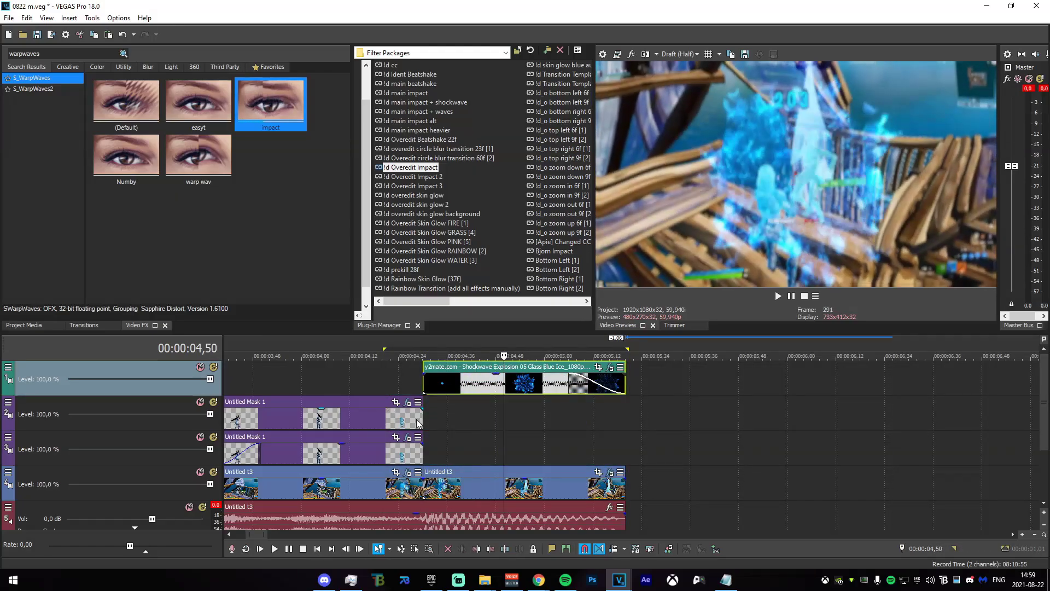
key(space)
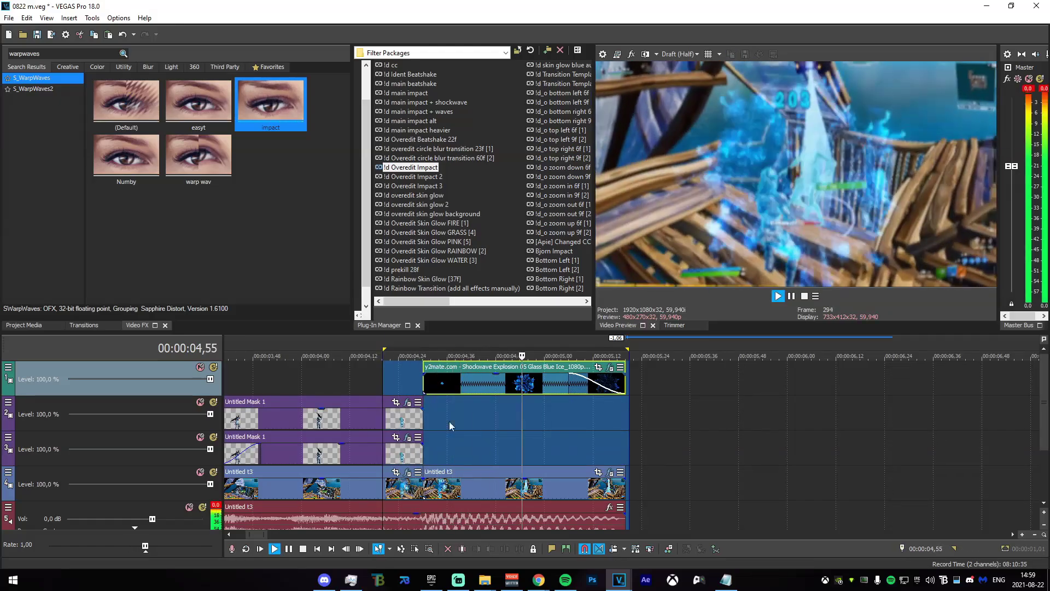
key(space)
Step: Split the Shockwave Explosion clip at 00:00:04,33, delete the part before it and move the remainder back to 00:00:04,30
drag(333, 389, 425, 391)
click(433, 387)
click(436, 387)
key(s)
click(427, 387)
key(Delete)
drag(375, 389, 570, 399)
Step: Scrub through the shockwave and extend the clip's end back to the end of the kill clip below it
drag(436, 413, 556, 436)
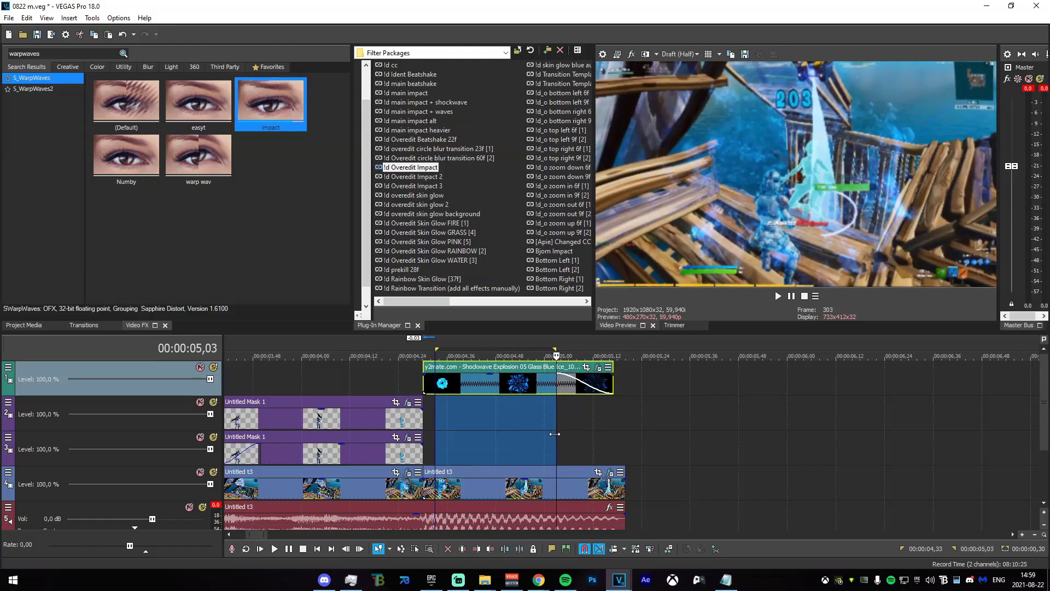
click(556, 436)
drag(612, 386, 627, 386)
click(453, 412)
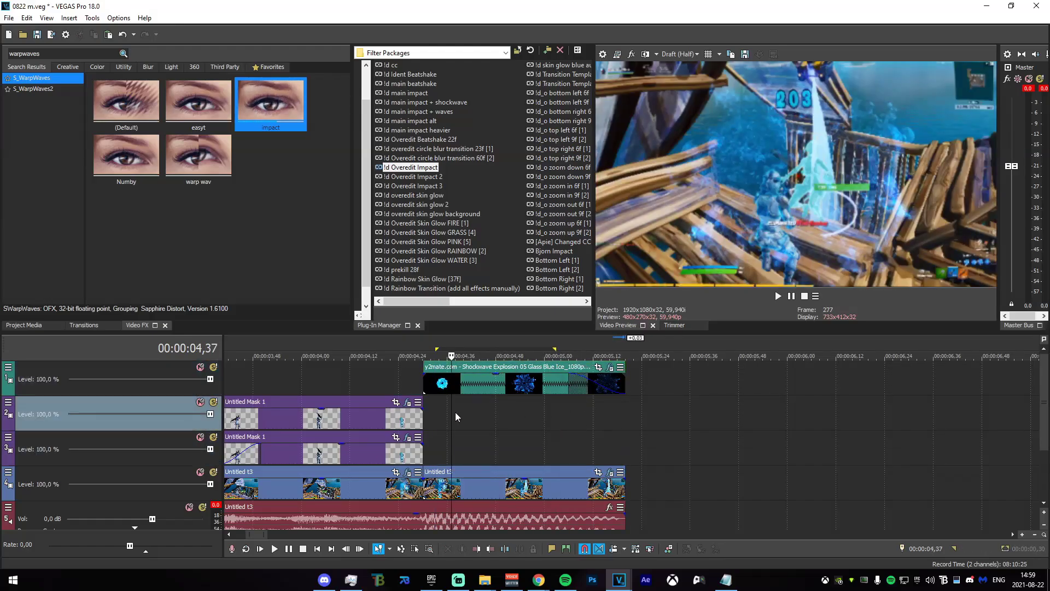
Step: Check the Shockwave Explosion clip's pan/crop at its first position keyframe, then play back the range from 00:00:04,25 to 00:00:04,57
click(598, 367)
drag(419, 281, 415, 334)
click(254, 518)
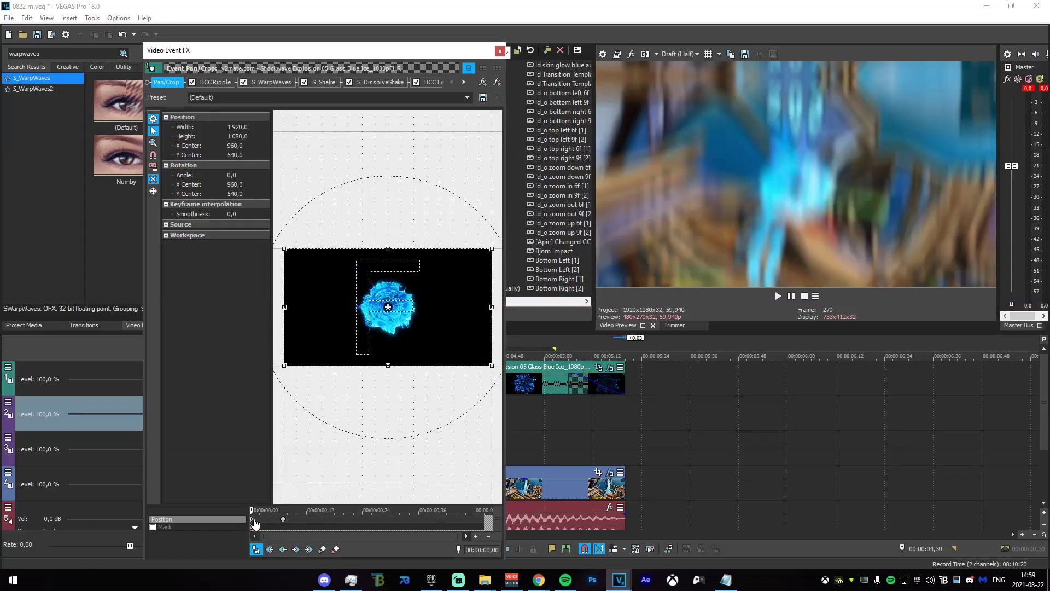
click(501, 51)
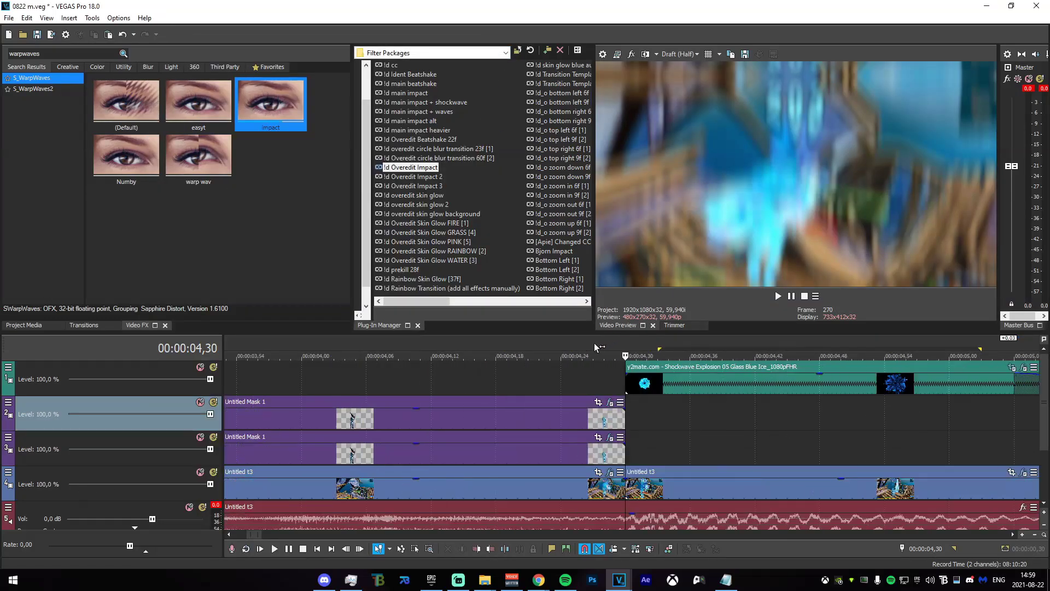
key(space)
scroll(773, 407, down, 3)
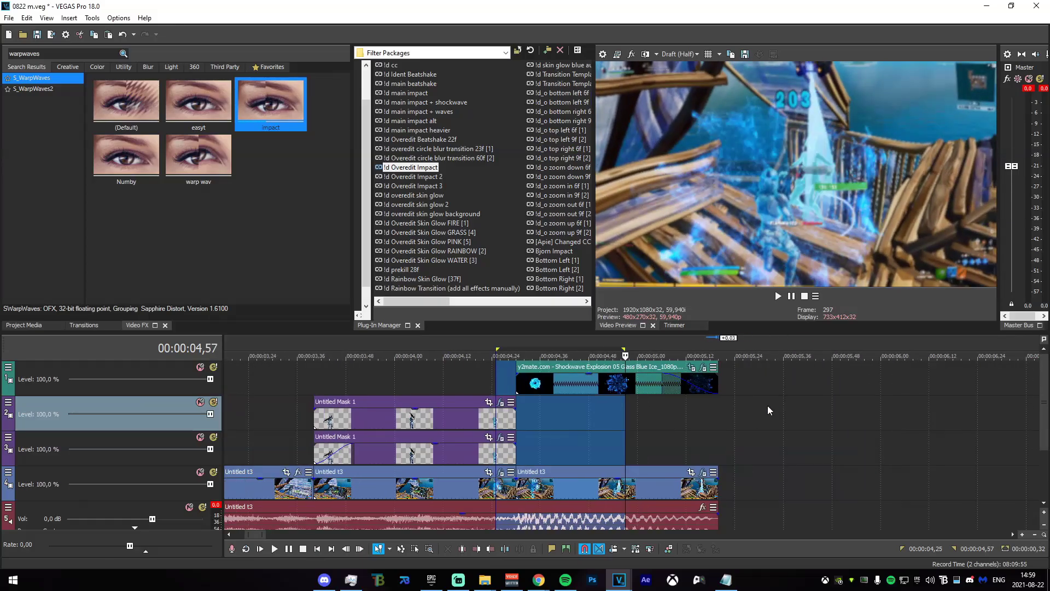
Step: Add the S_Flicker effect with its default preset to the Shockwave Explosion clip and scrub through the whole slow-motion section
click(596, 437)
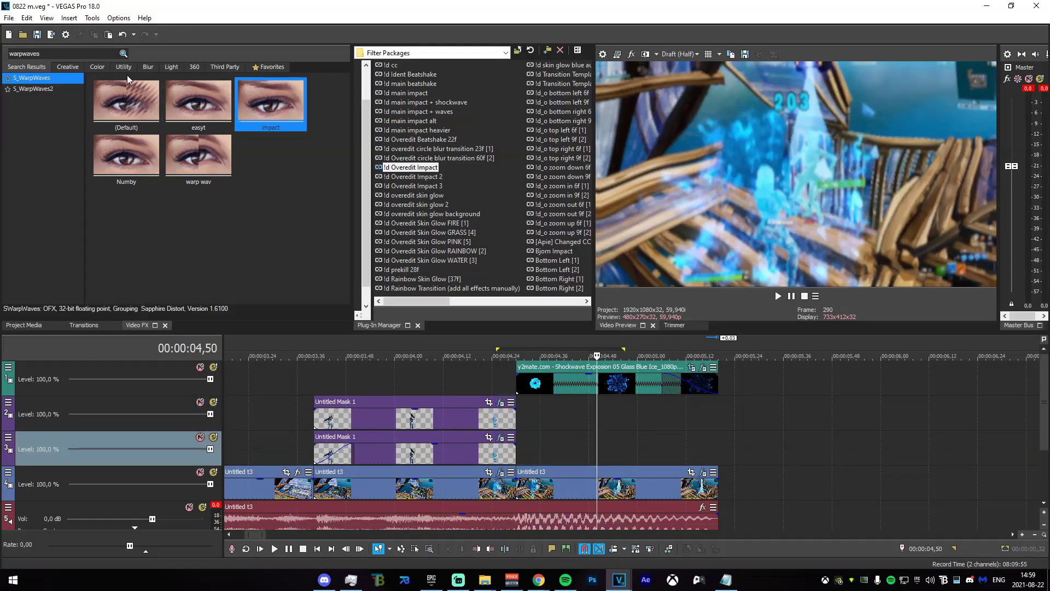
text(flci)
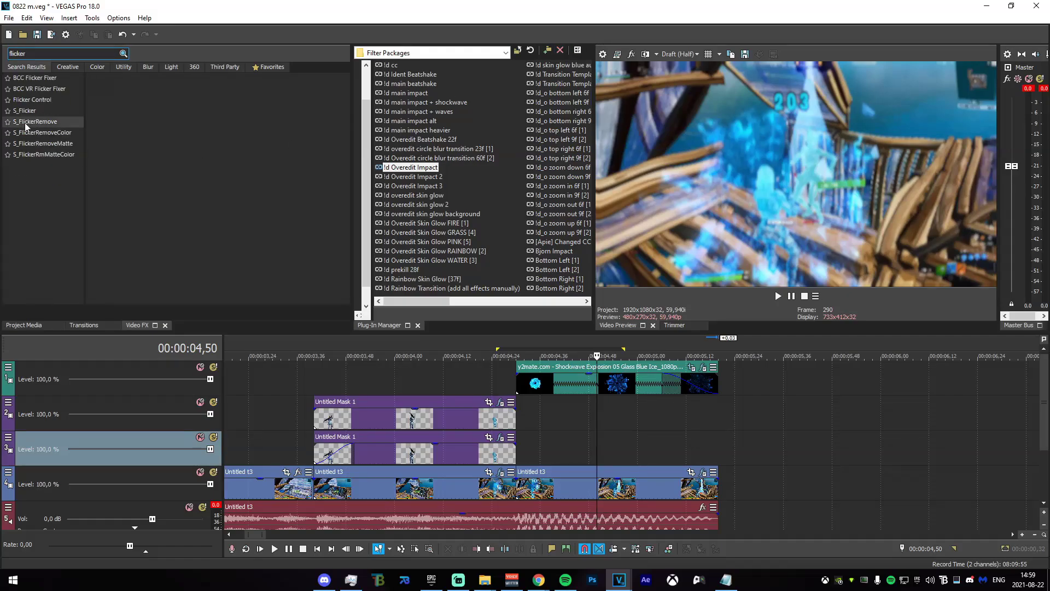
click(24, 110)
drag(621, 376, 620, 377)
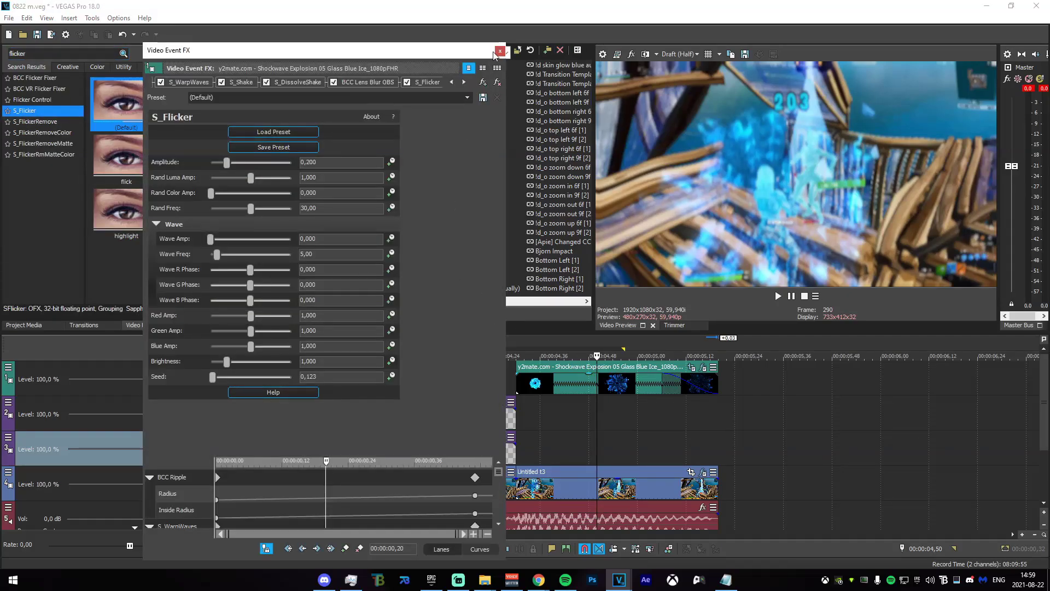
click(498, 51)
drag(552, 426, 524, 418)
drag(269, 387, 716, 407)
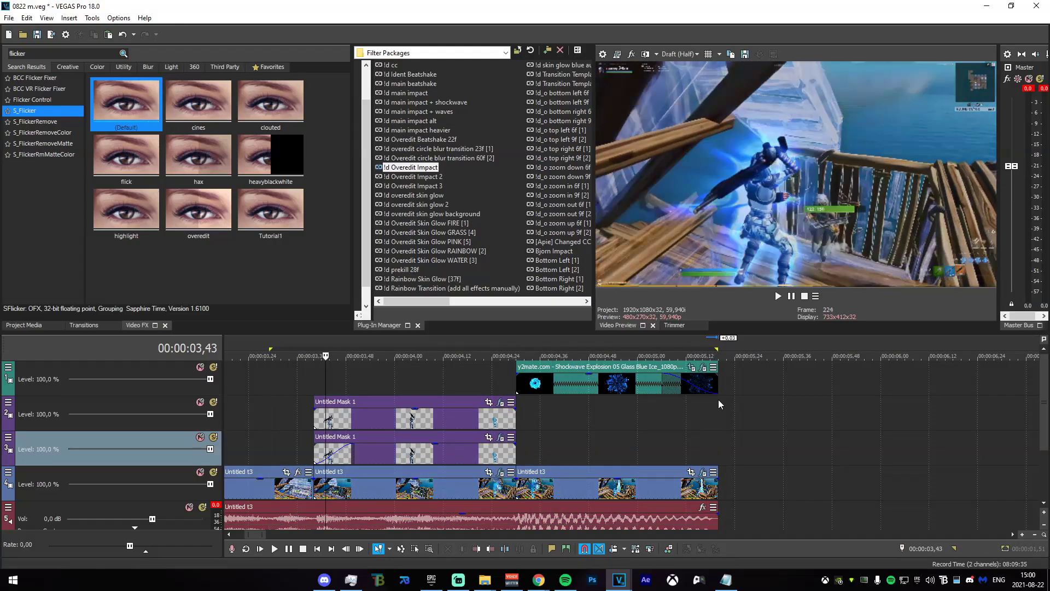